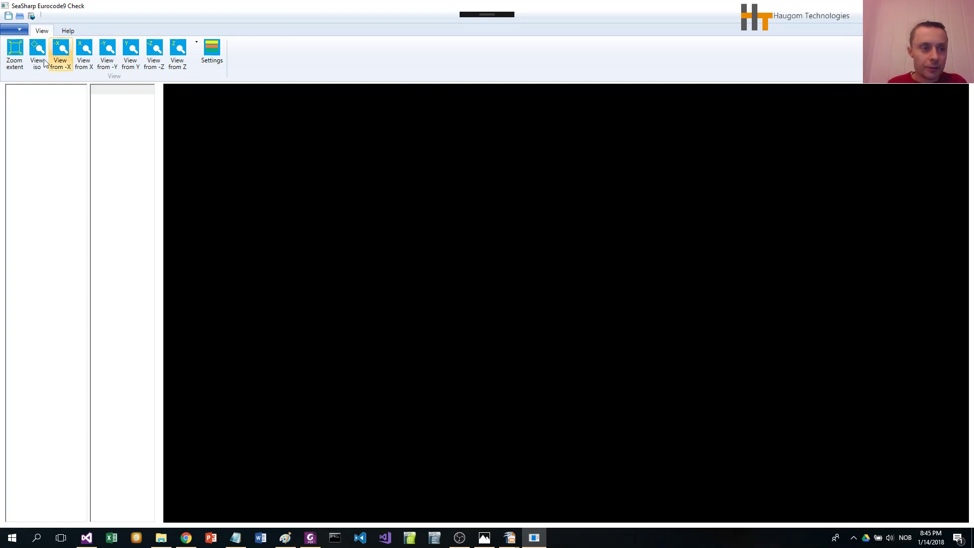
Step: Open Helitest.oefb from the SeaSharpe folder and widen the model tree and the object list beside it
click(19, 16)
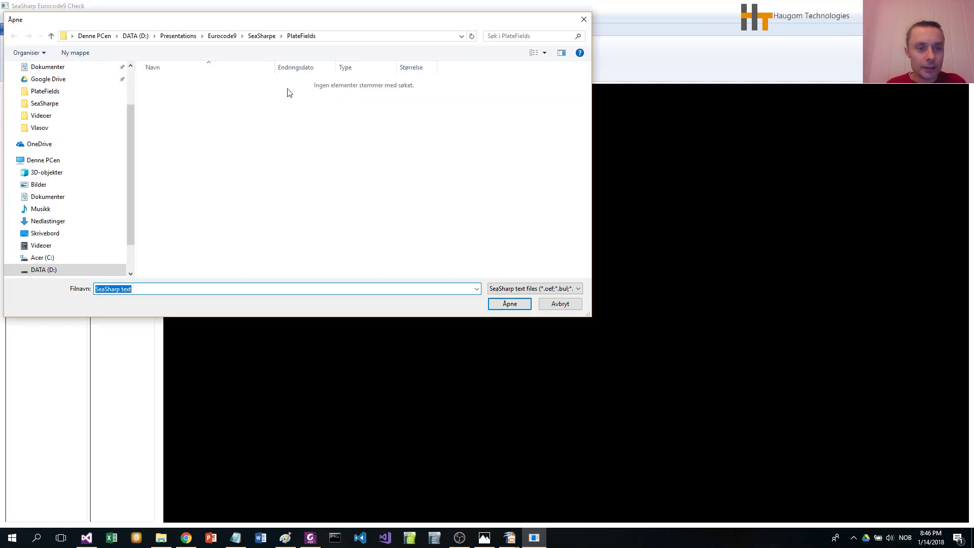
click(261, 37)
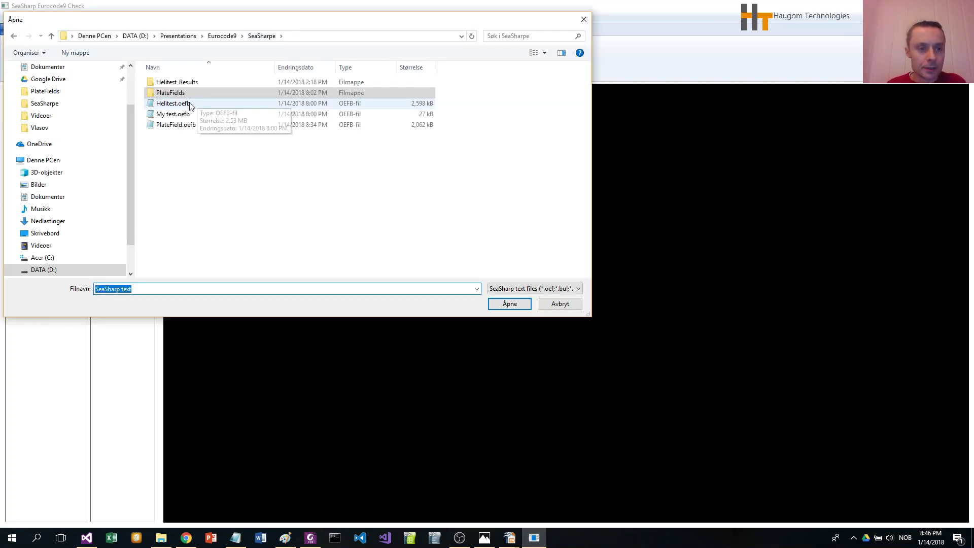
click(172, 104)
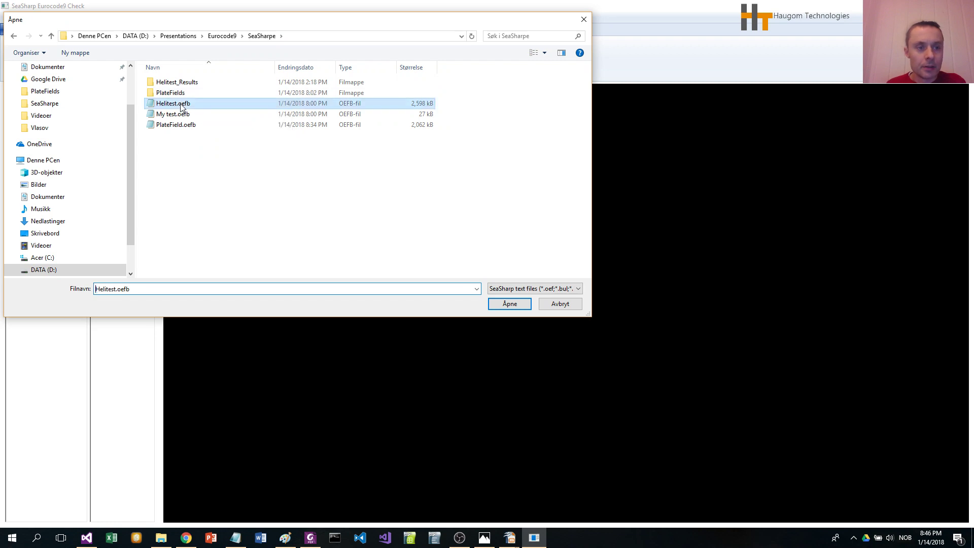
click(509, 304)
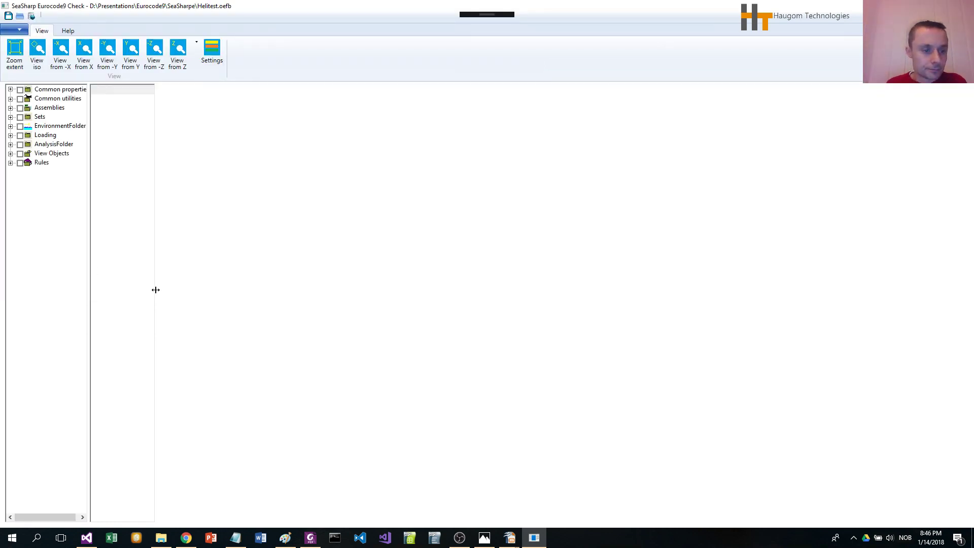
drag(156, 290, 259, 300)
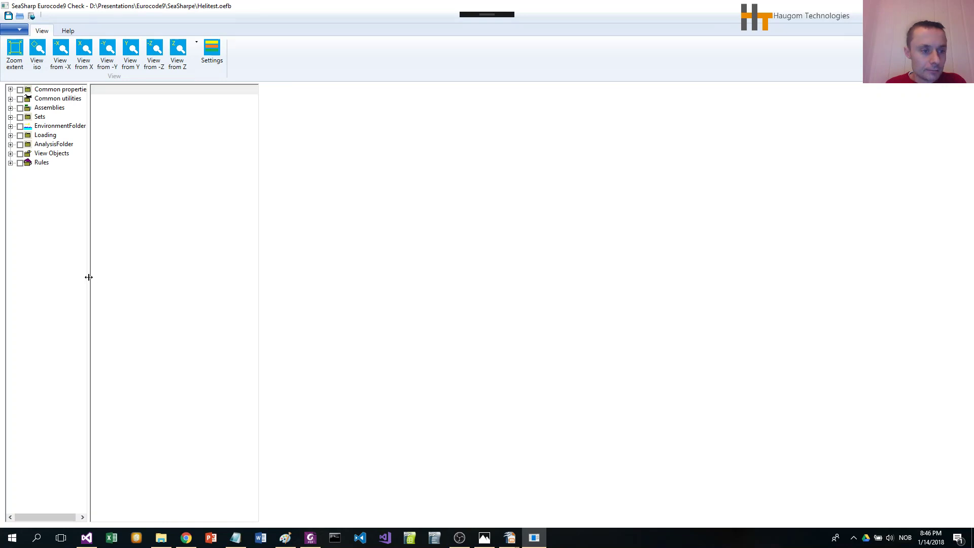
drag(89, 279, 153, 279)
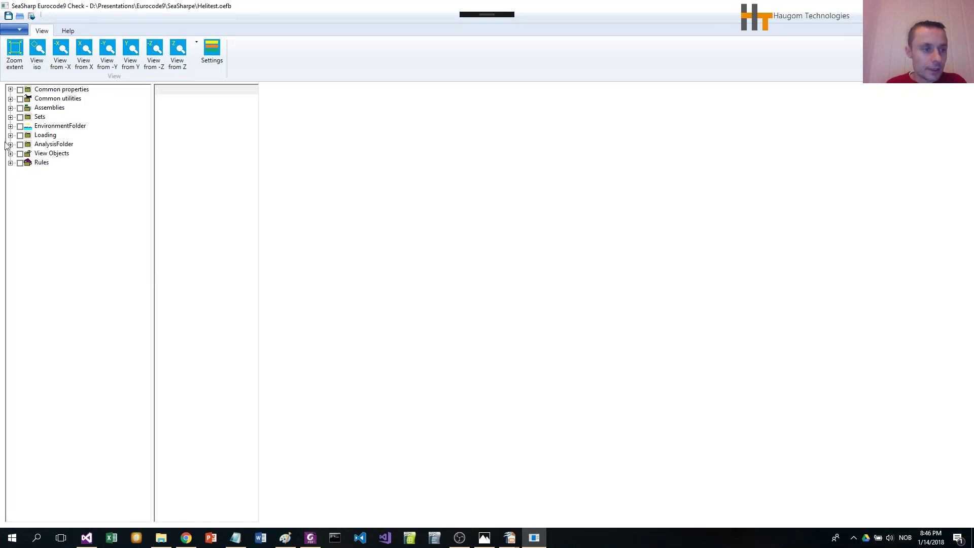
Step: Start a new simple tabular load combinations definition in the Load combinations folder under Loading
click(11, 135)
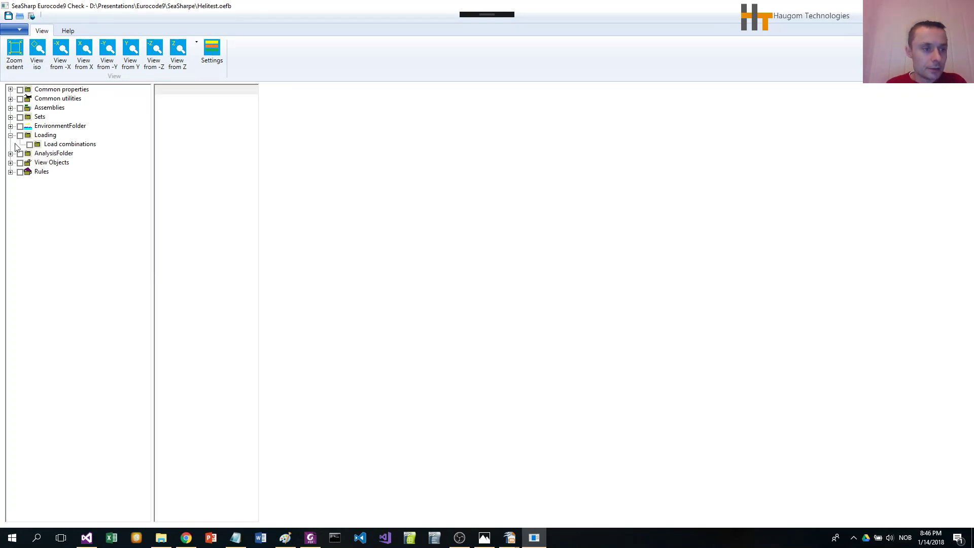
click(72, 146)
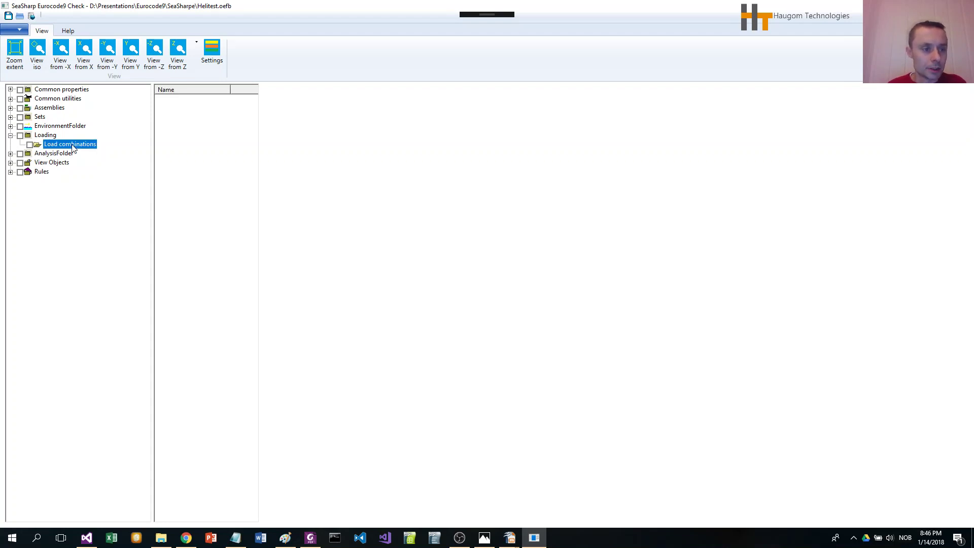
right_click(73, 148)
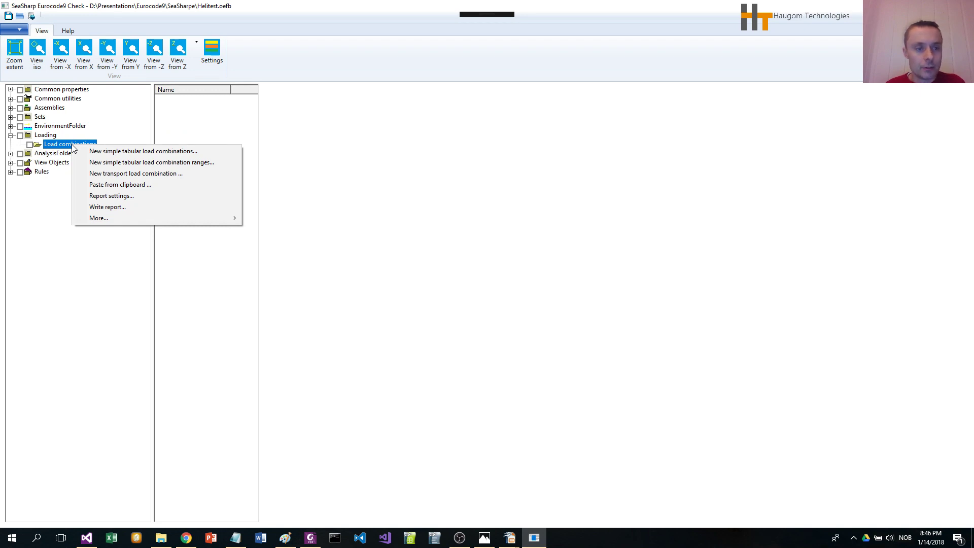
click(129, 151)
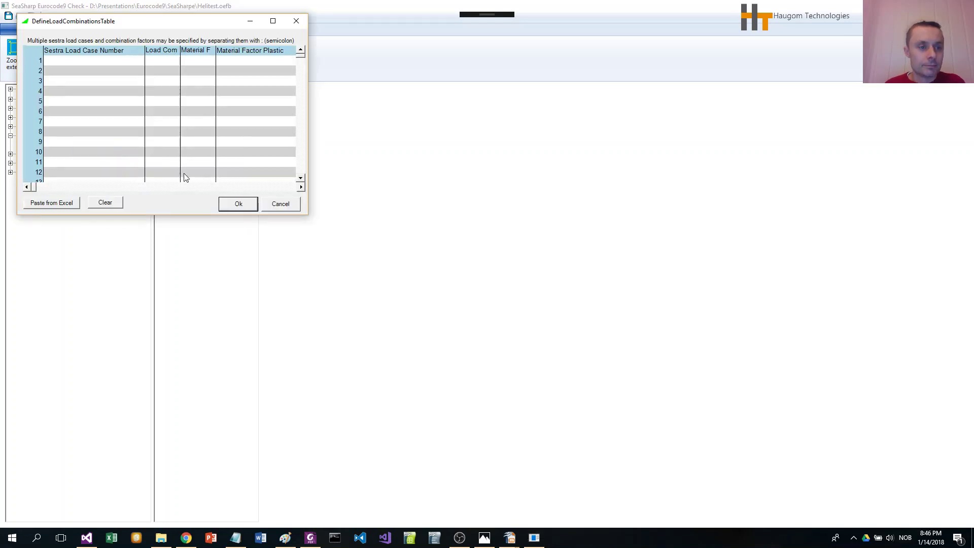
Step: Move and enlarge the load combinations table window, and widen the factor columns to fit their full headings
drag(113, 29, 248, 108)
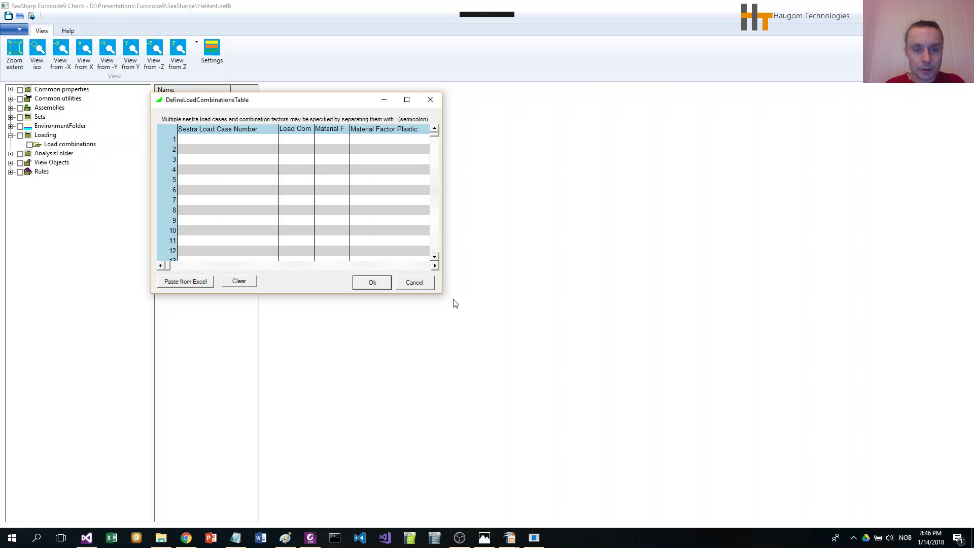
drag(441, 293, 743, 360)
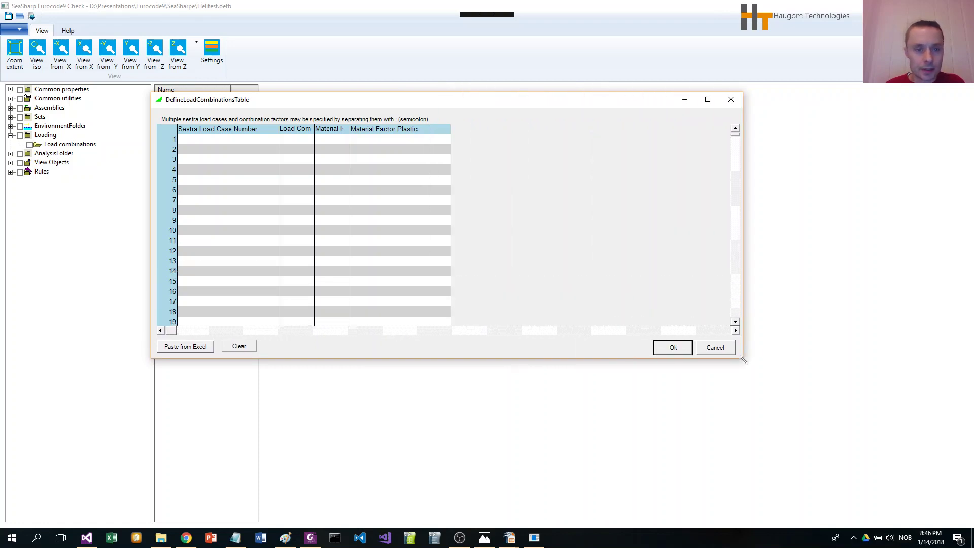
click(245, 137)
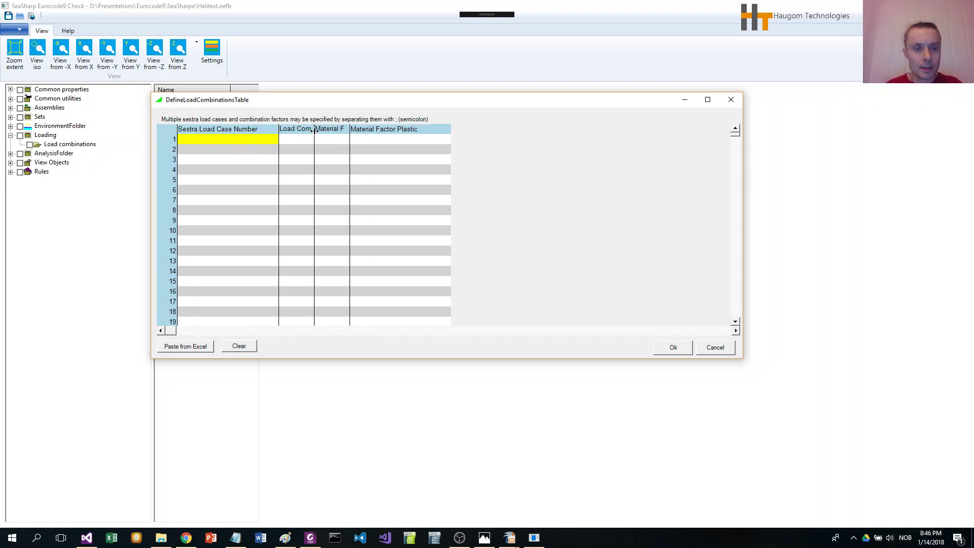
drag(313, 134, 440, 141)
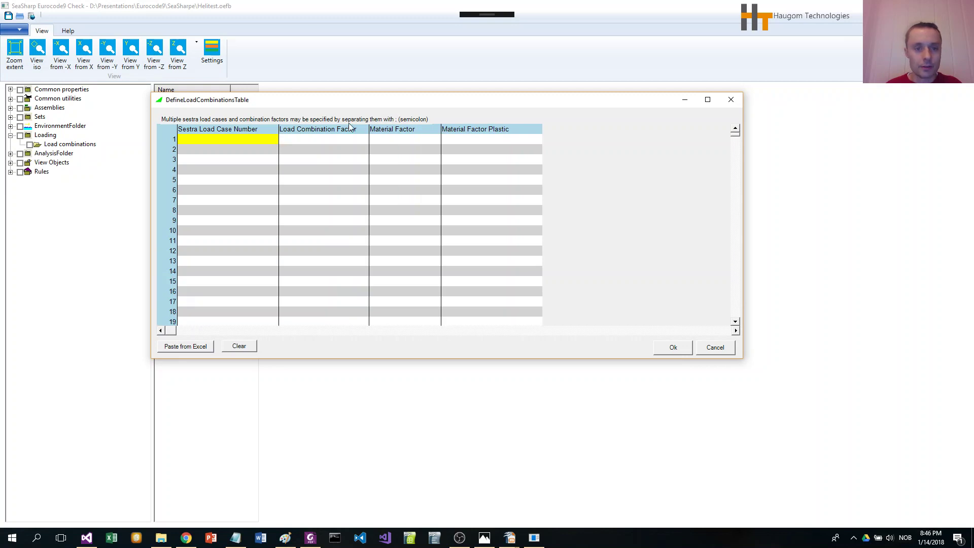
Step: Fill row 1 with Sestra load case numbers 1;6;7 and load combination factors 1.3;1.0;0.7
click(227, 138)
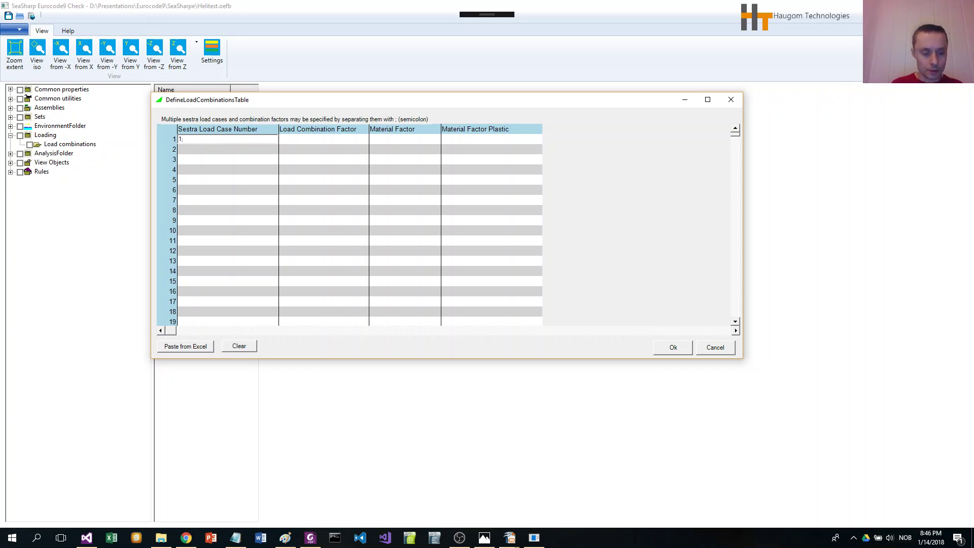
text(1;6)
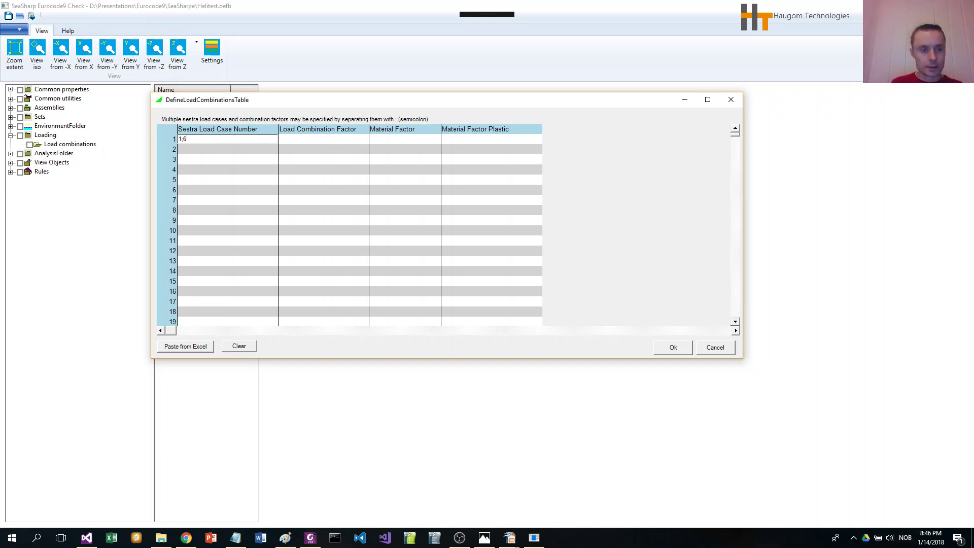
text(;7)
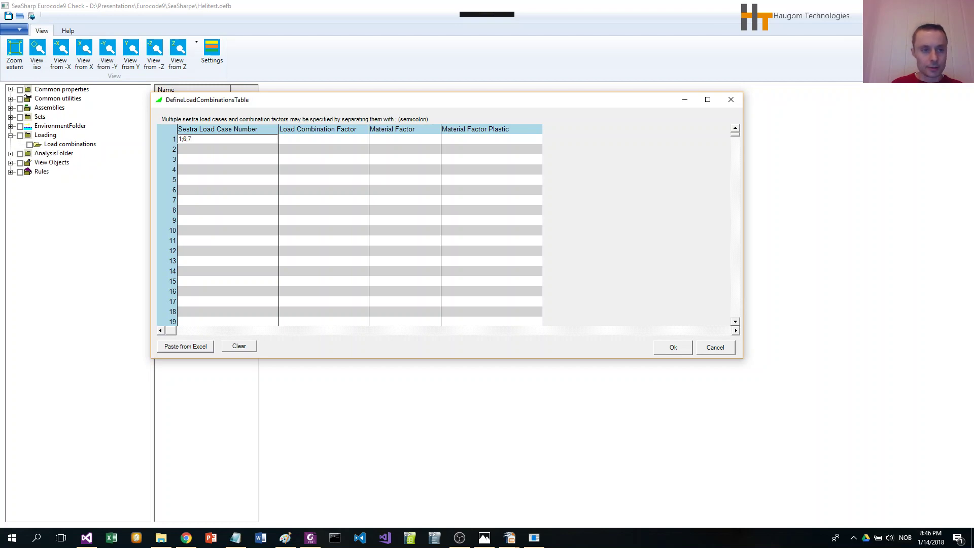
click(308, 139)
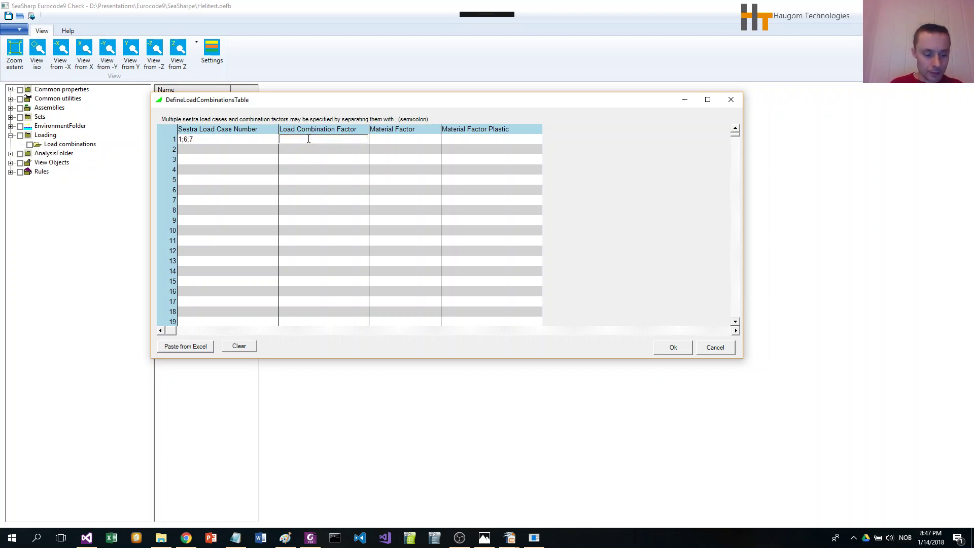
text(1.3)
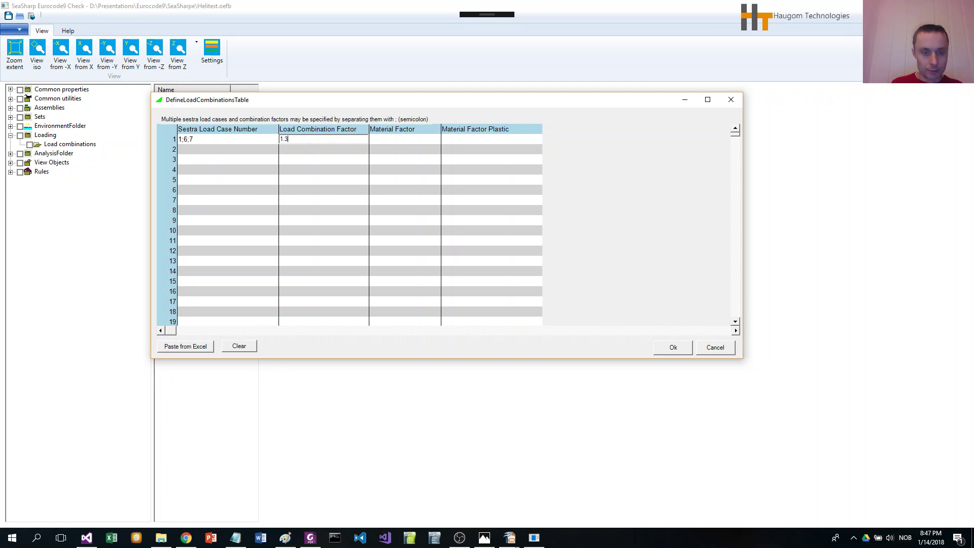
text(;)
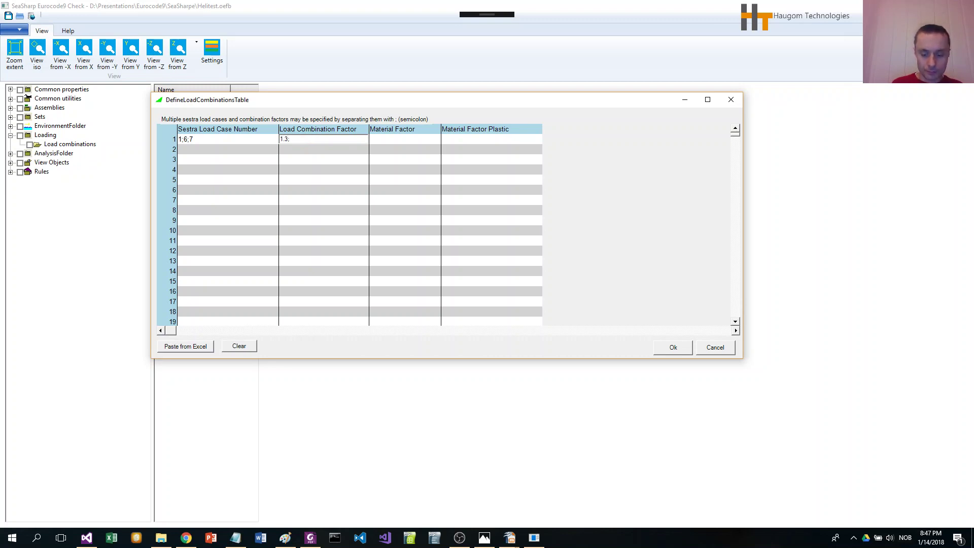
text(1.0;1)
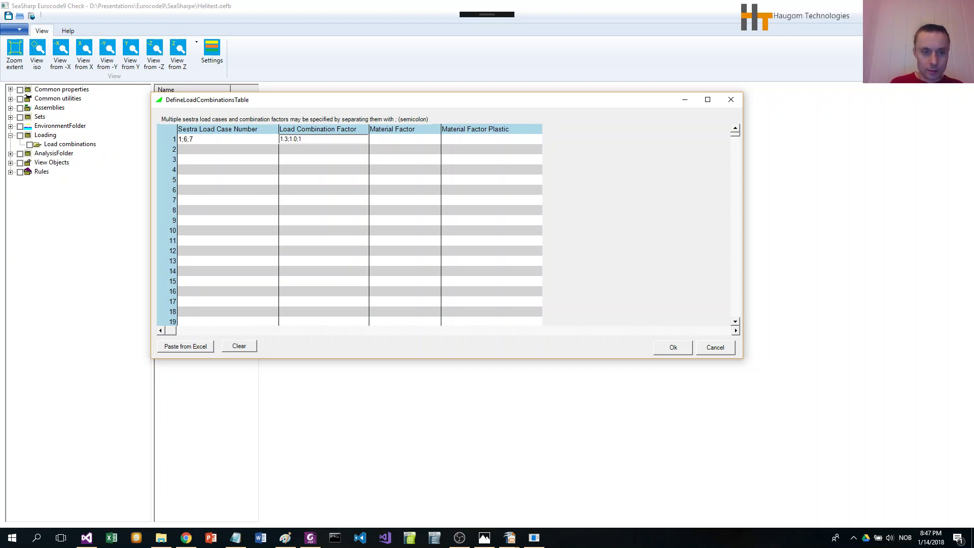
key(BackSpace)
text(0.7)
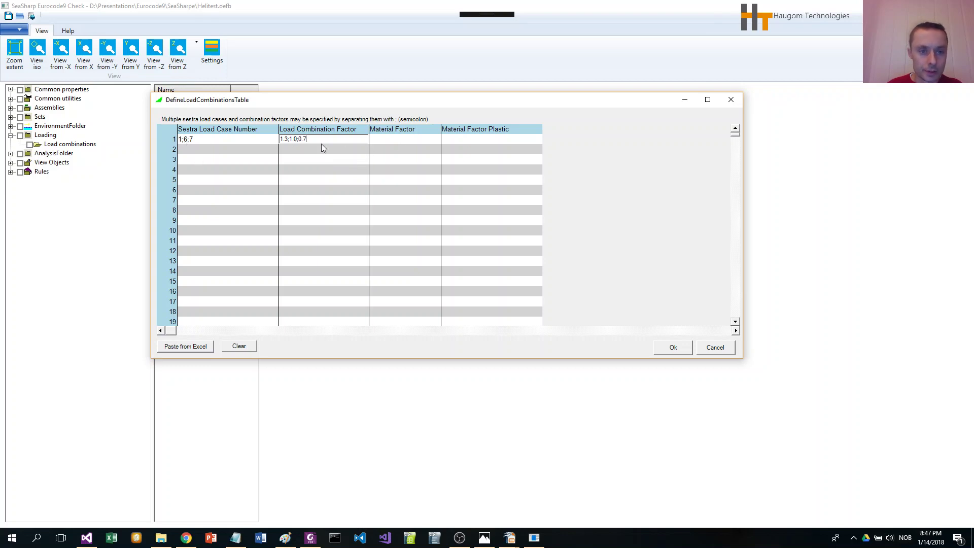
Step: Set row 1's material factor to 1.15 and its plastic material factor to 1.38
click(391, 140)
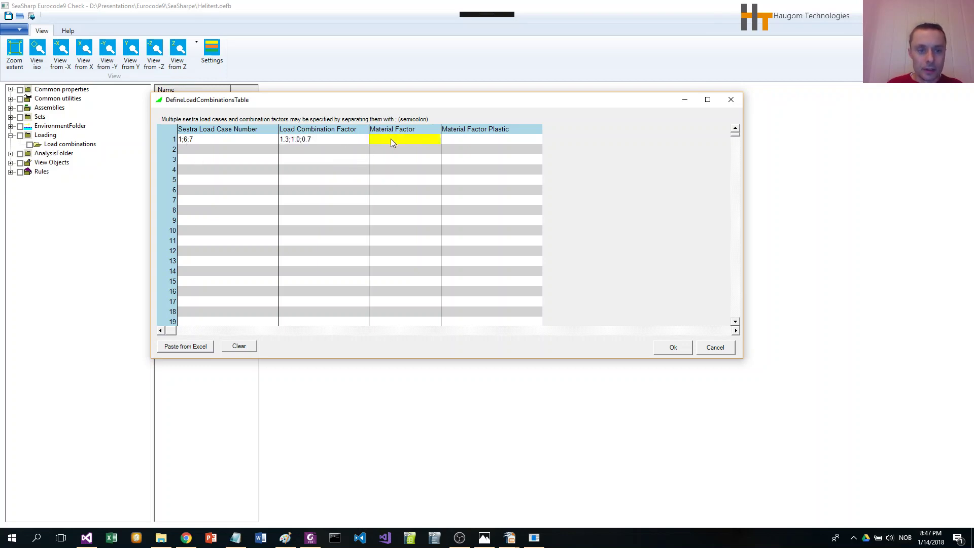
click(391, 140)
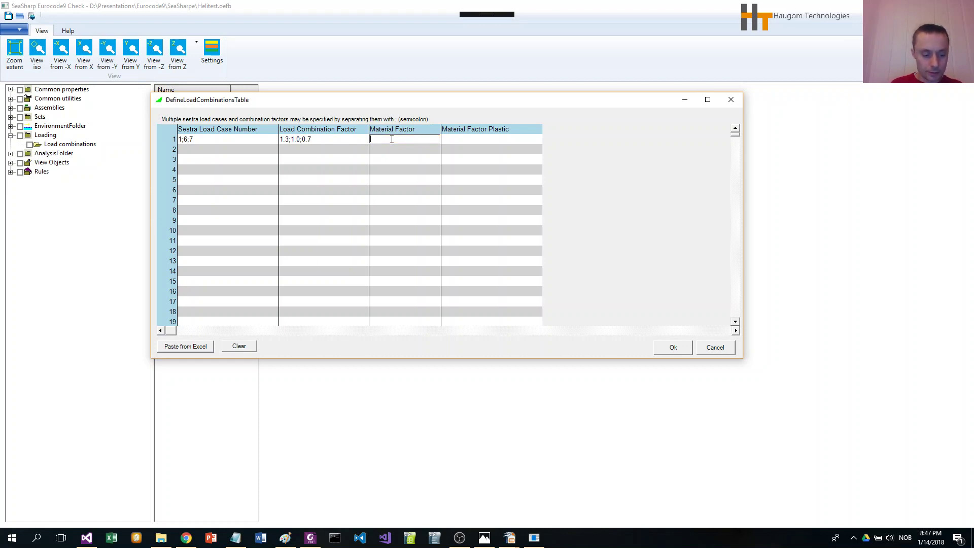
text(1.15)
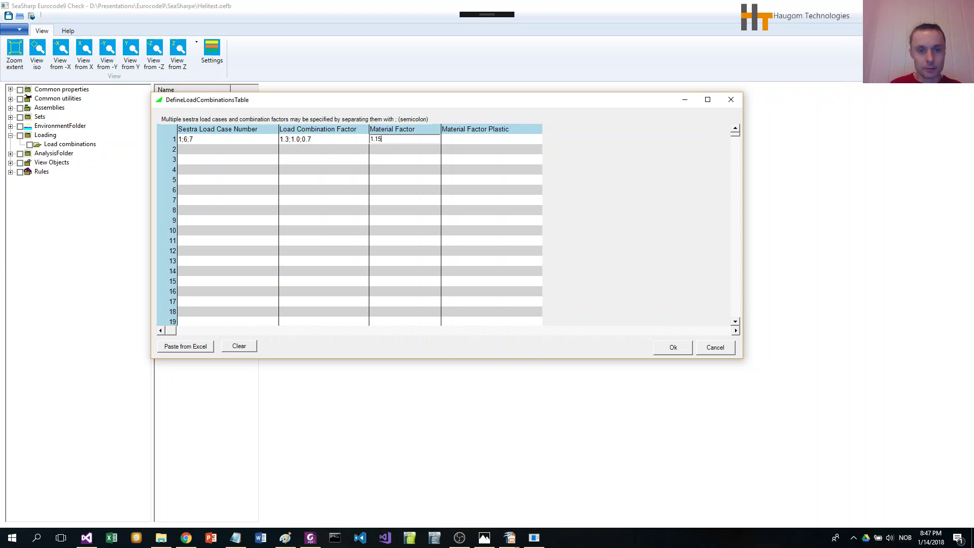
click(452, 140)
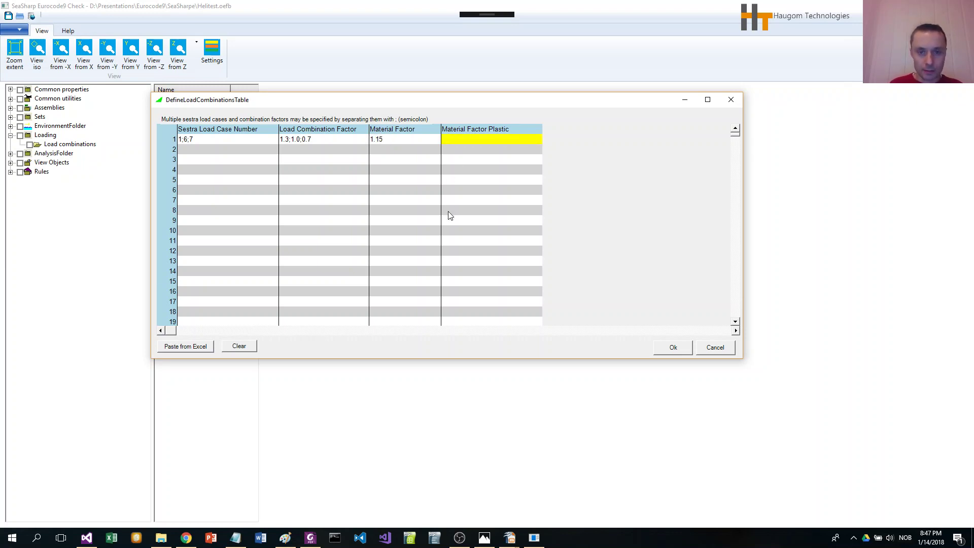
text(1.)
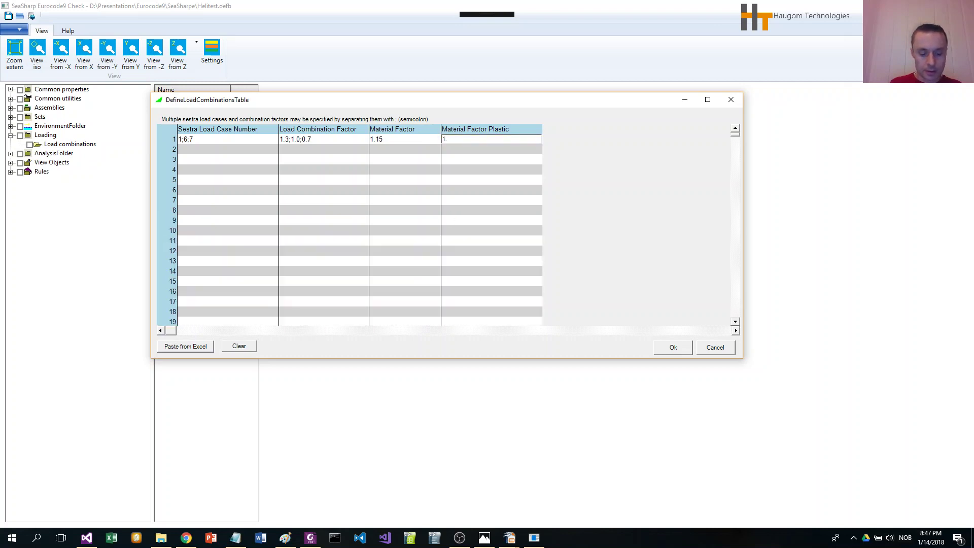
text(38)
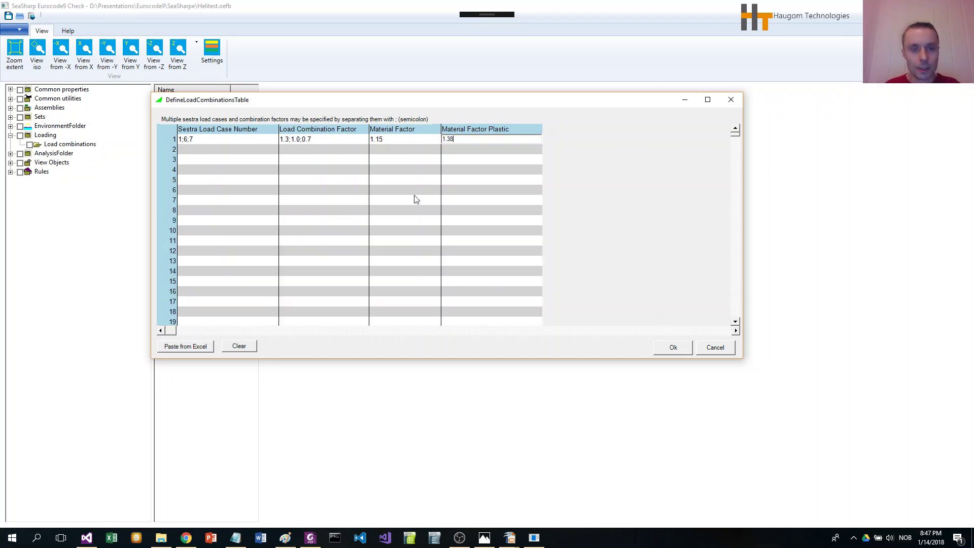
Step: Copy all four cells of row 1 into row 2 of the load combinations table
click(245, 150)
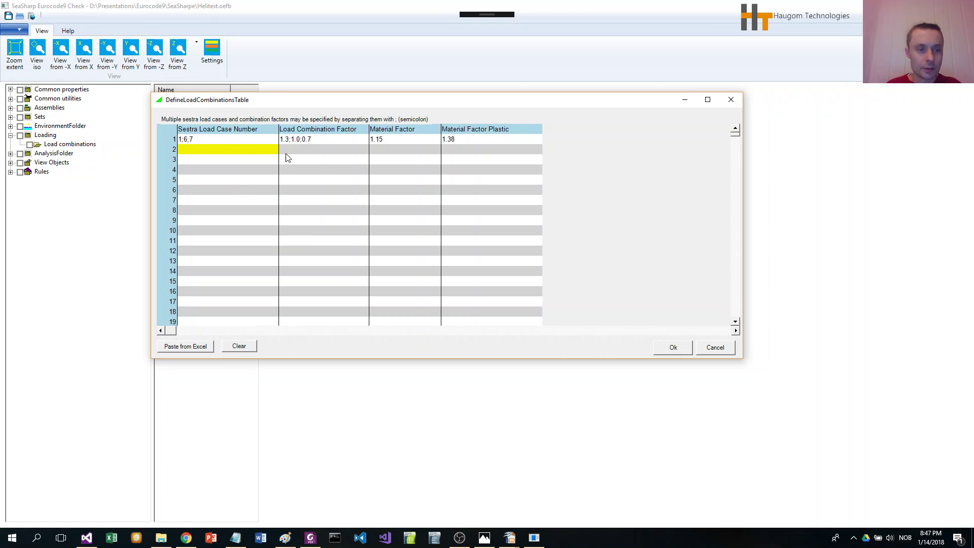
drag(211, 137, 459, 139)
key(ctrl+c)
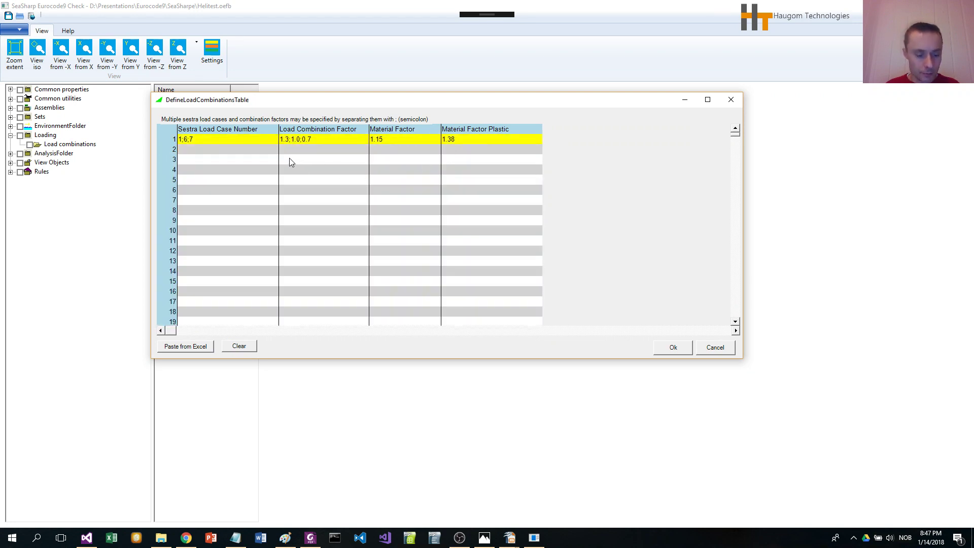
click(259, 149)
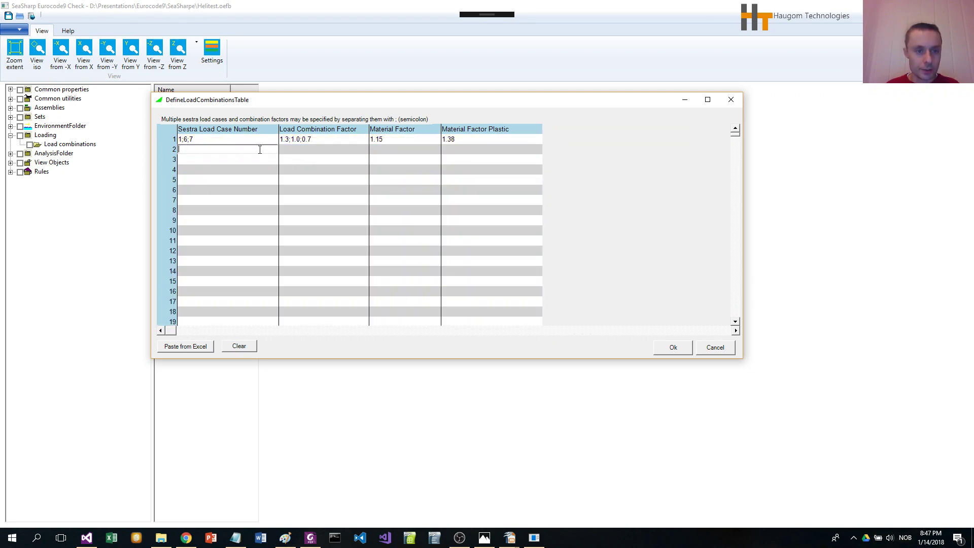
click(266, 157)
click(264, 151)
key(ctrl+v)
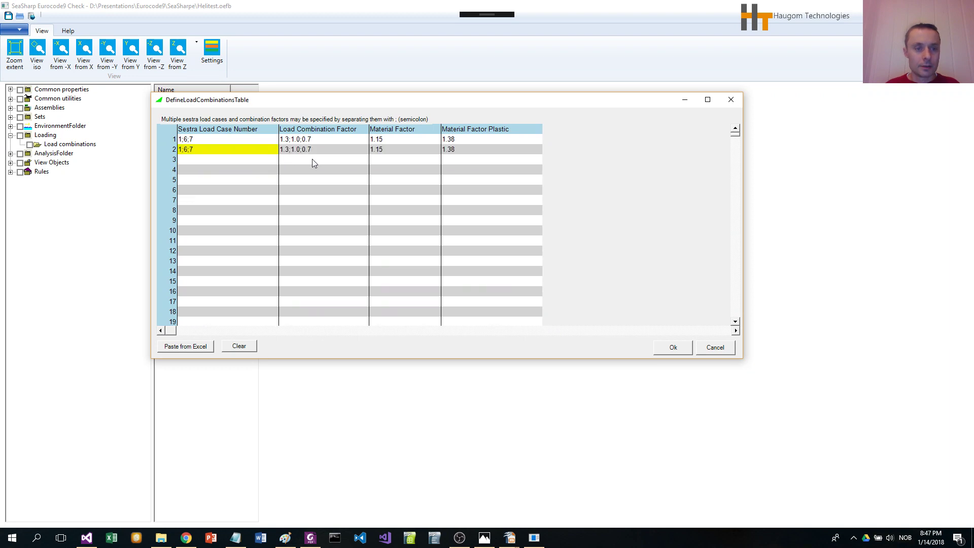
Step: Change the Sestra load case numbers in row 2 to 1;6;8
click(211, 150)
click(206, 149)
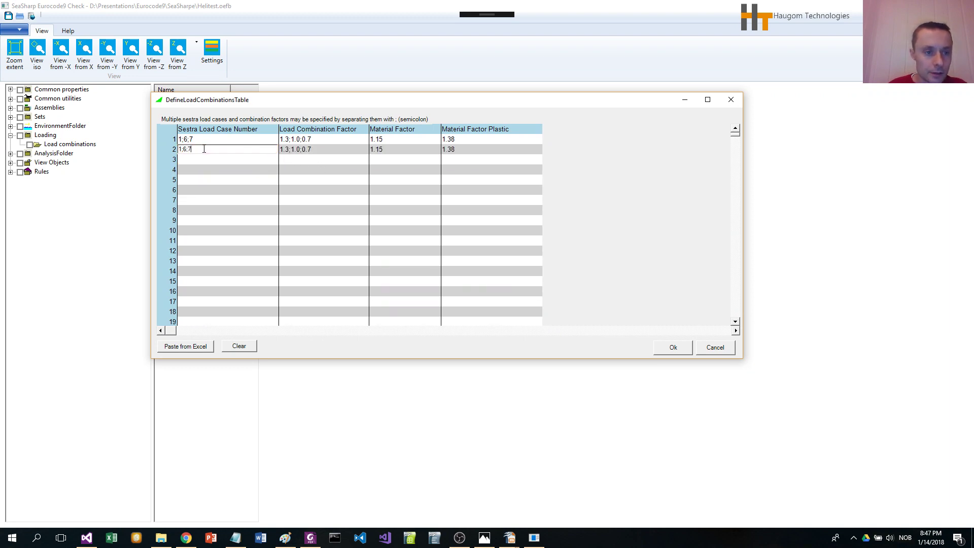
key(BackSpace)
text(8)
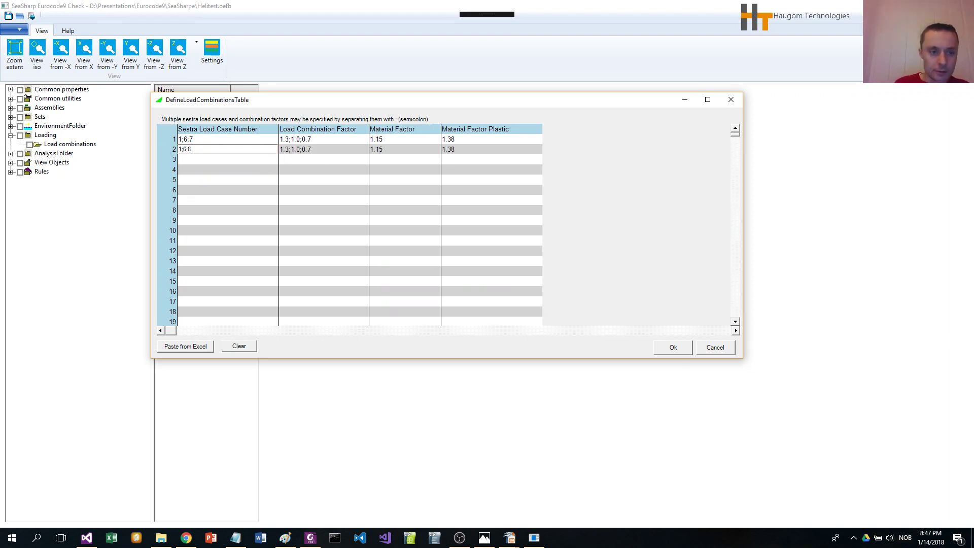
click(238, 160)
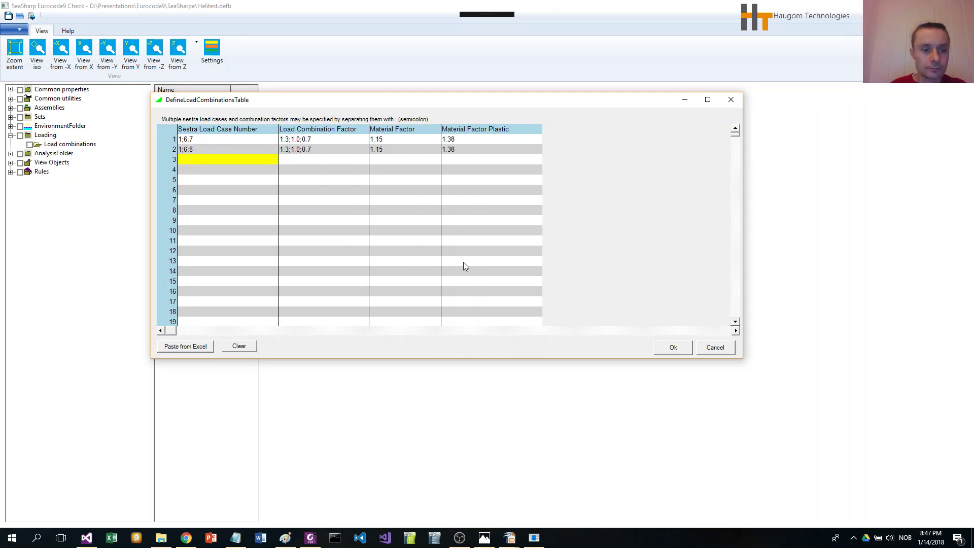
Step: Accept the load combinations table and review the definition of the Sestra LC 1;6;8 combination
click(673, 349)
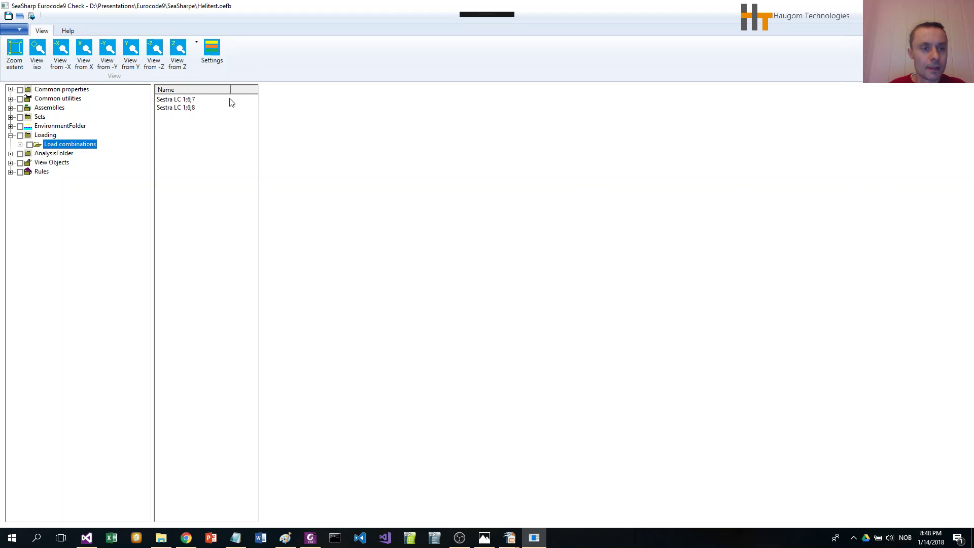
double_click(183, 108)
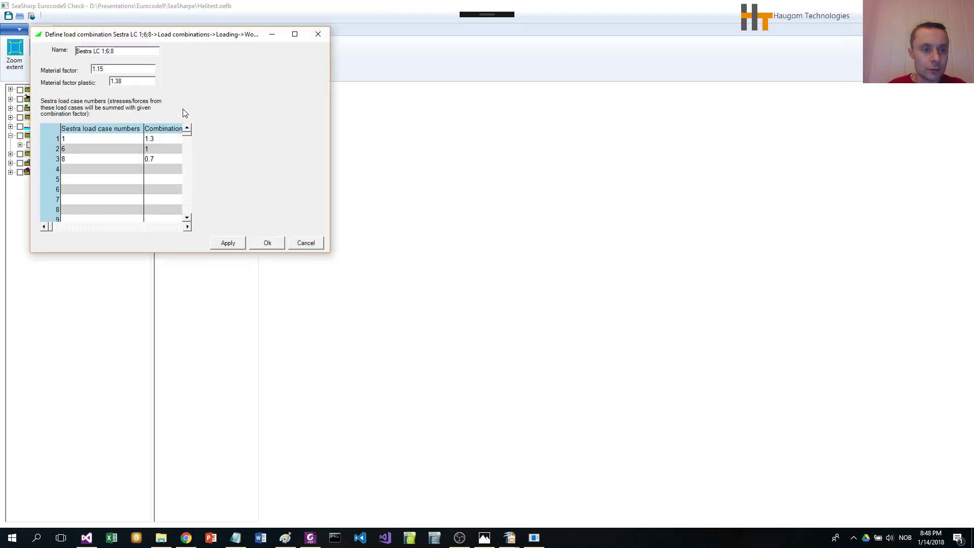
drag(148, 38, 398, 82)
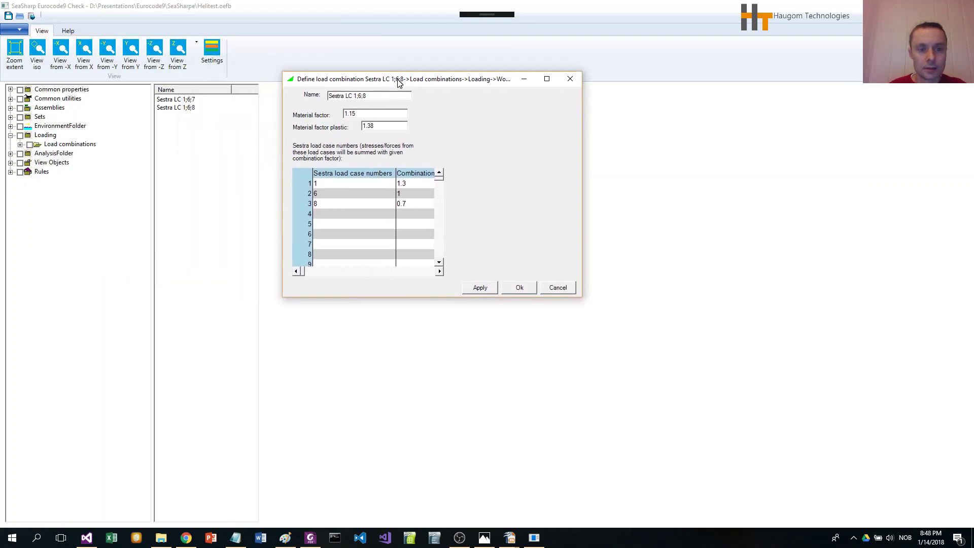
click(356, 183)
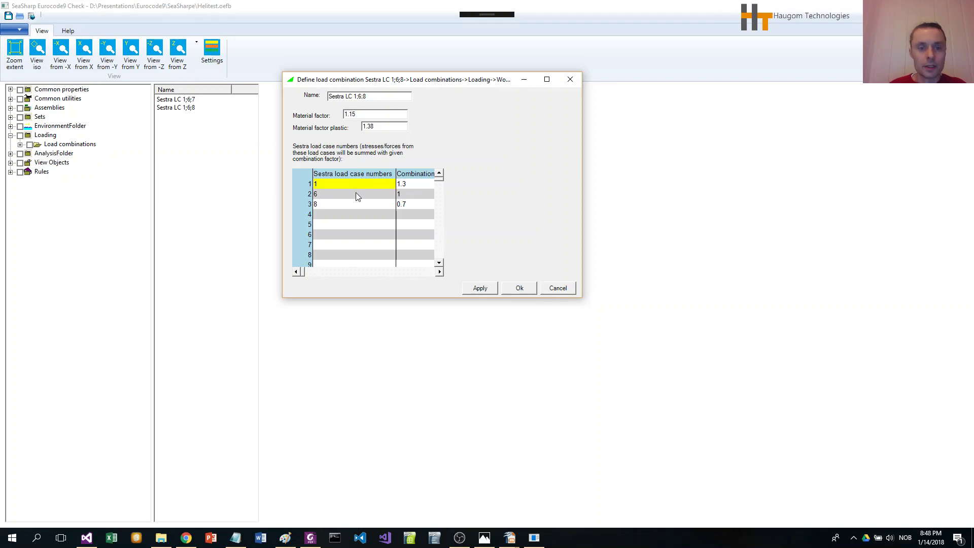
drag(584, 300, 697, 335)
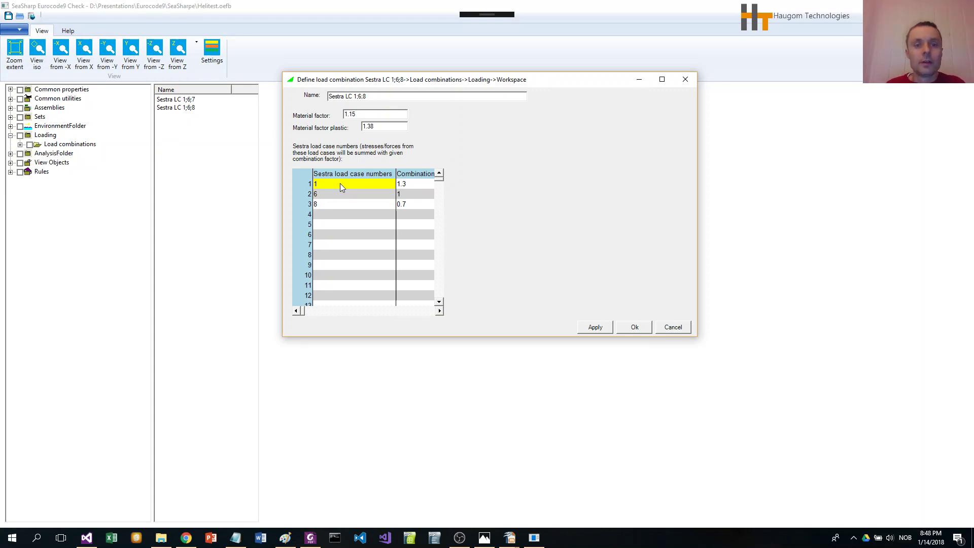
drag(412, 84, 422, 77)
click(684, 320)
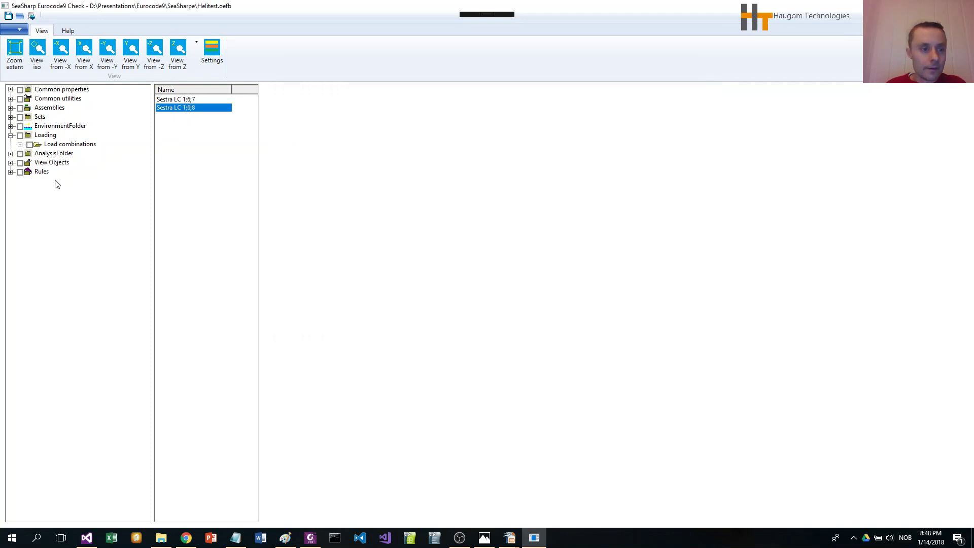
Step: Start new simple tabular load combination ranges for the load combinations folder and enlarge the table window to show the columns through Comb. factor 4
click(67, 145)
right_click(67, 146)
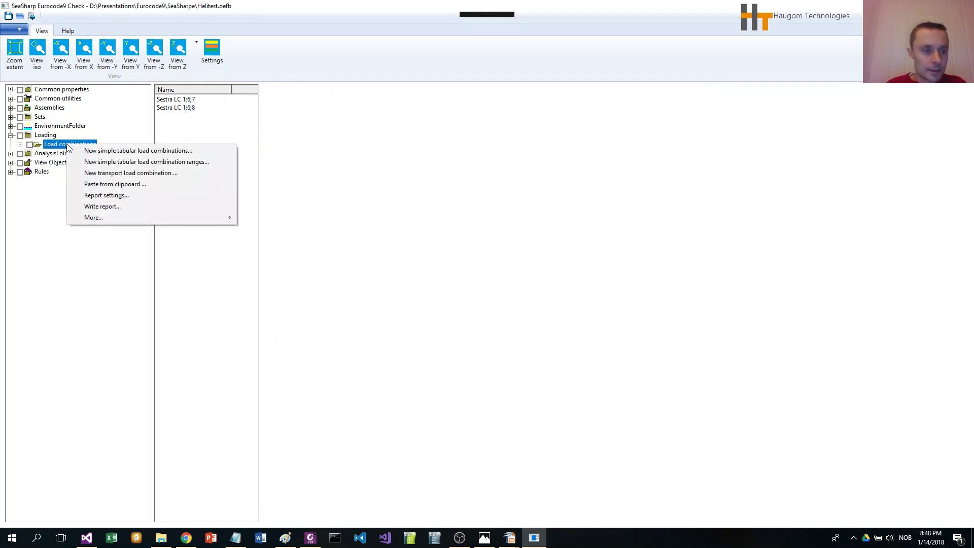
click(202, 163)
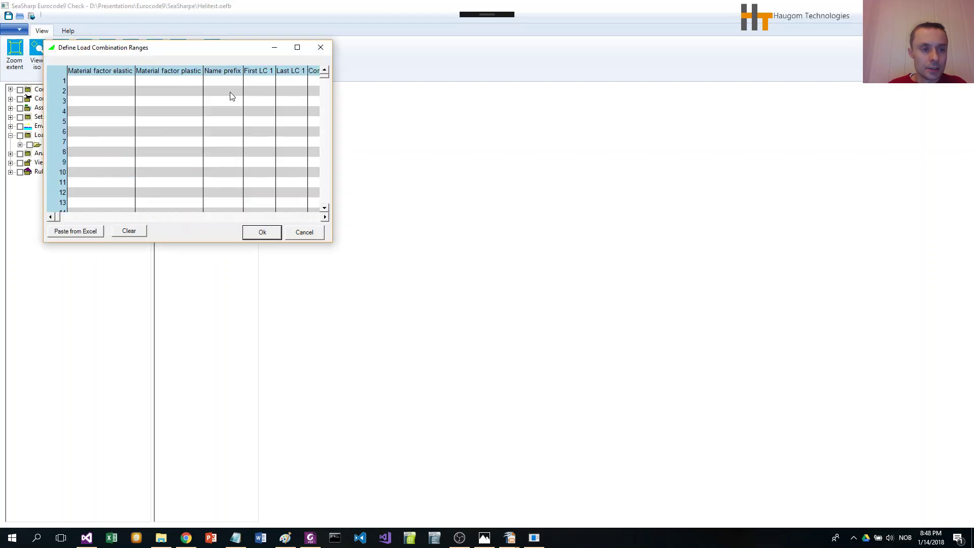
drag(192, 47, 285, 112)
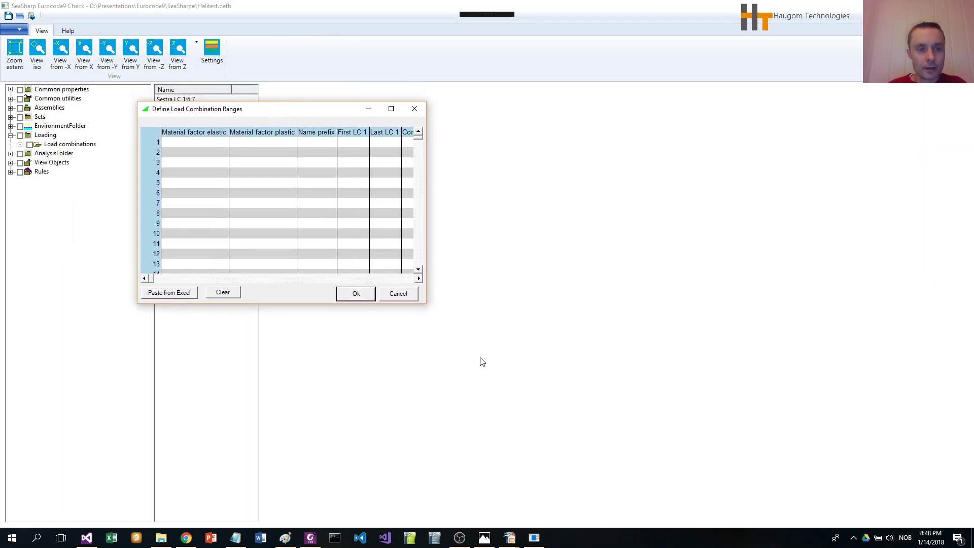
drag(426, 304, 800, 360)
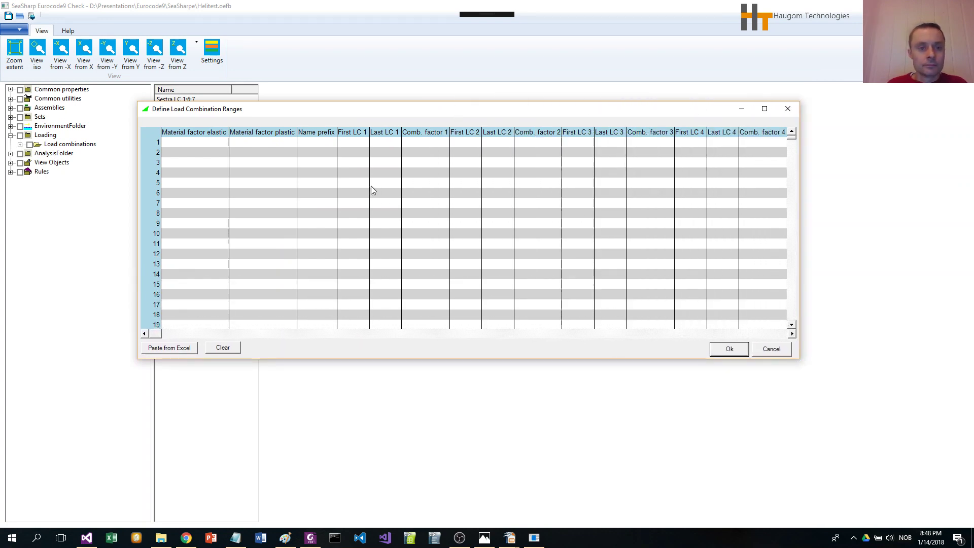
Step: In row 1, set the elastic material factor to 1.15, the plastic one to 1.38 and the name prefix to ULS A
click(206, 144)
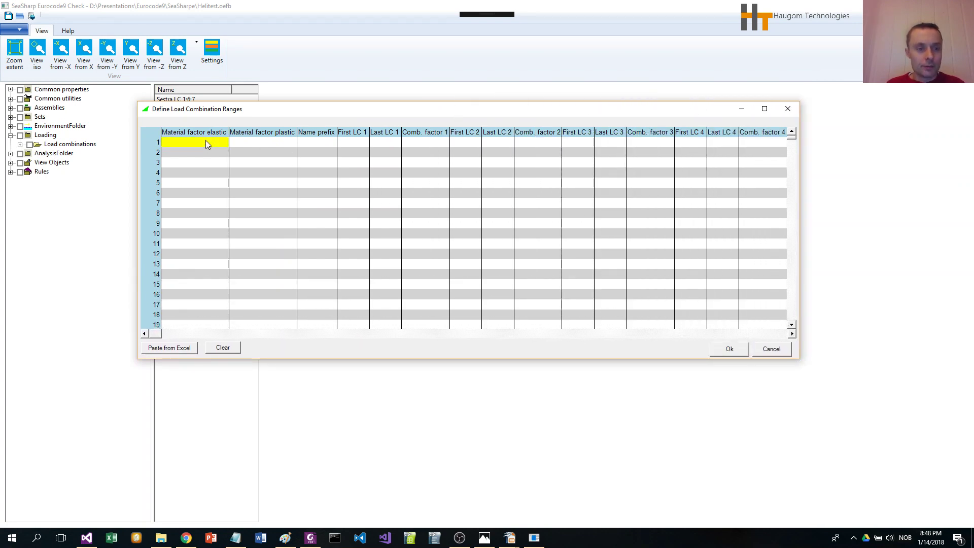
click(208, 143)
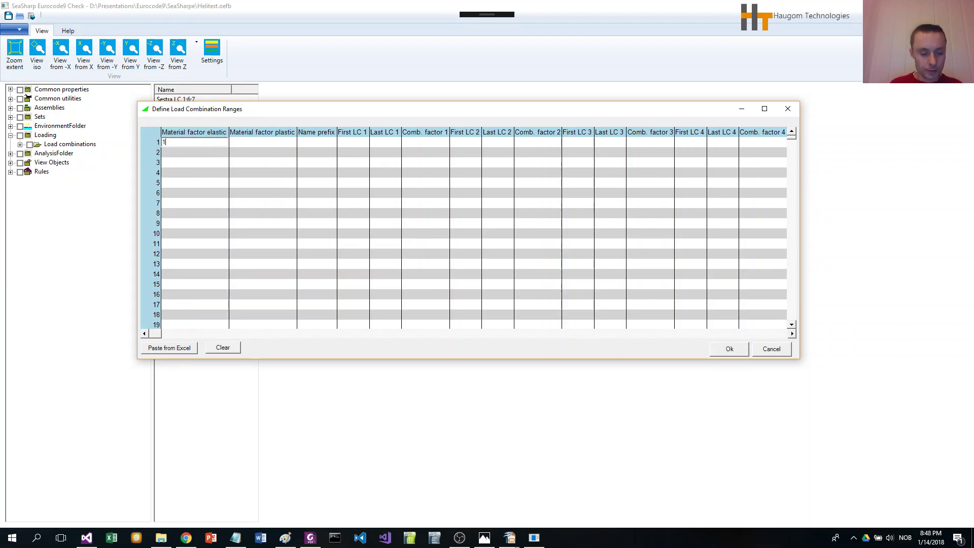
text(1.15)
click(257, 141)
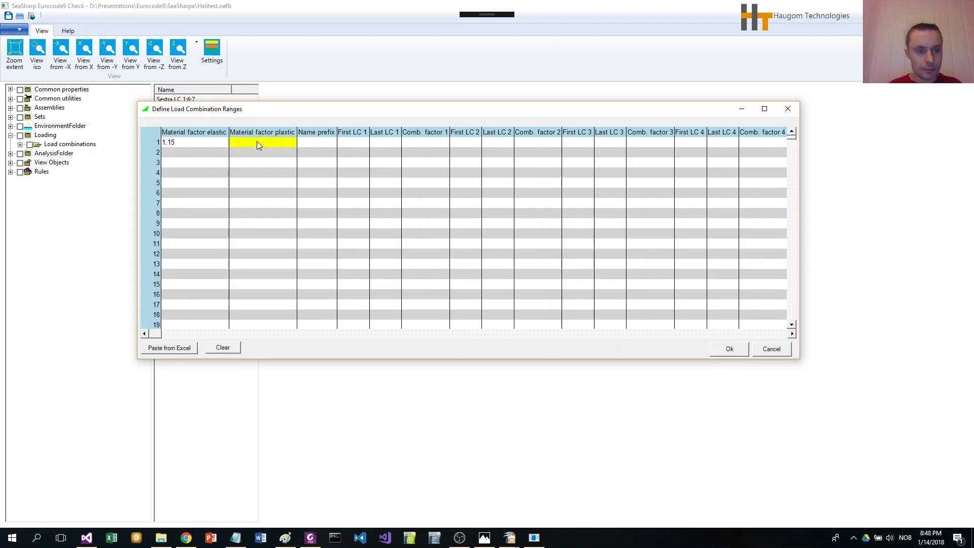
click(256, 141)
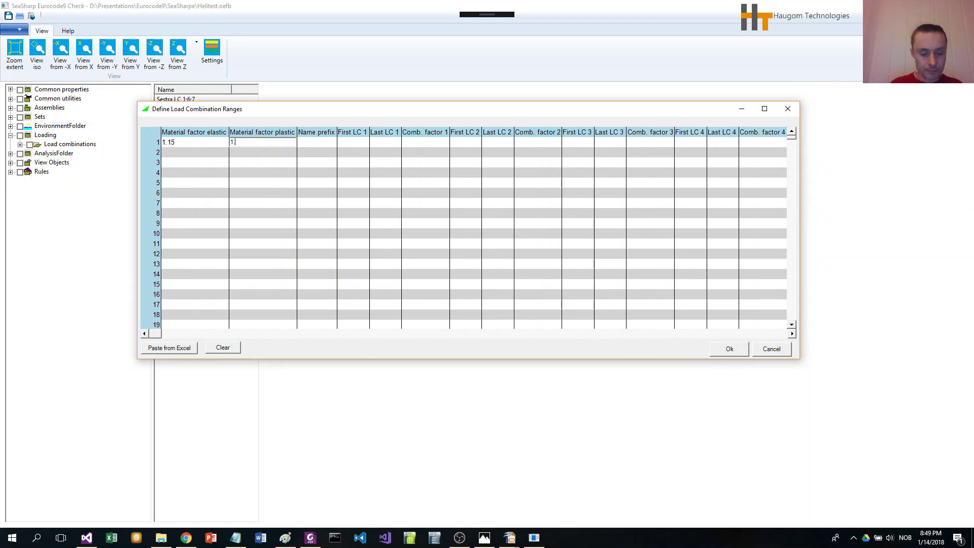
text(1.38)
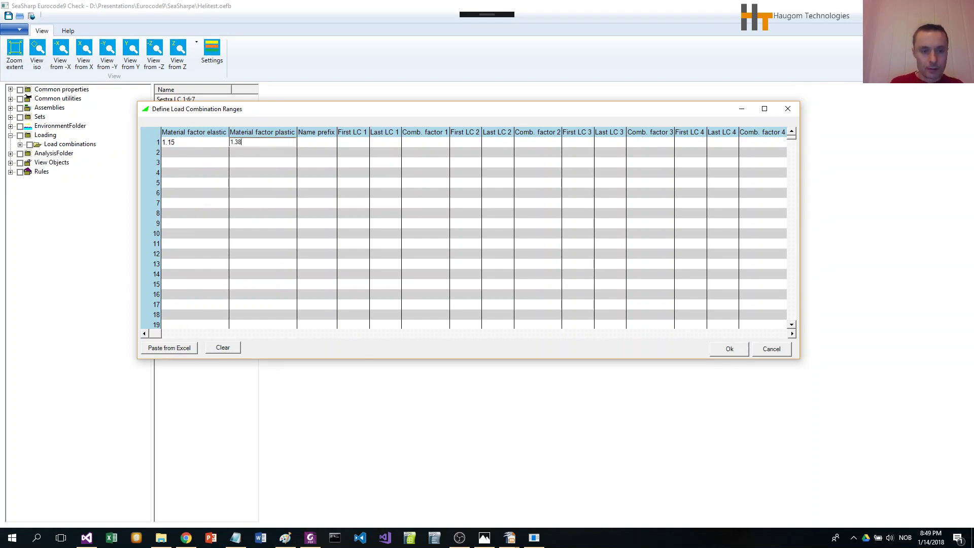
click(310, 142)
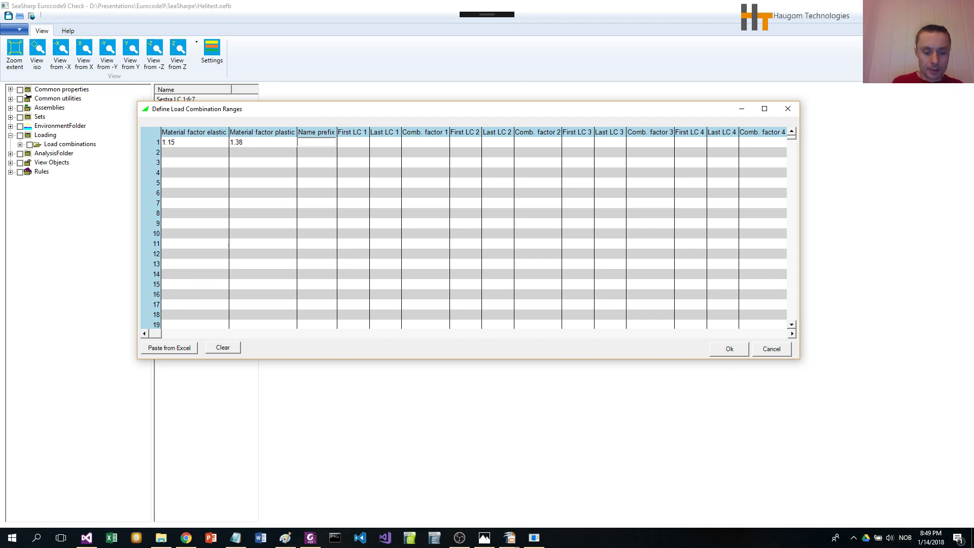
text(ULS A)
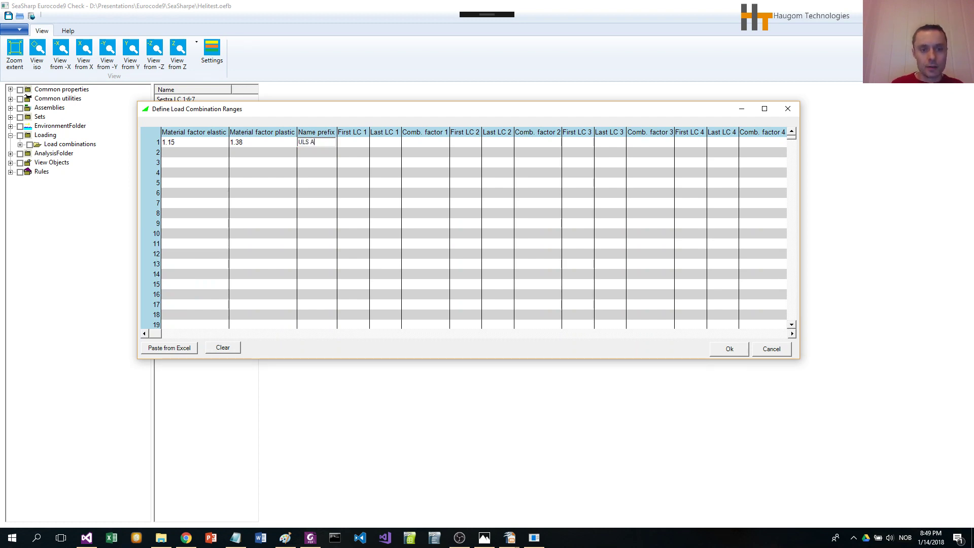
Step: Define row 1's first load case range from 1 to 3 with combination factor 1
click(358, 143)
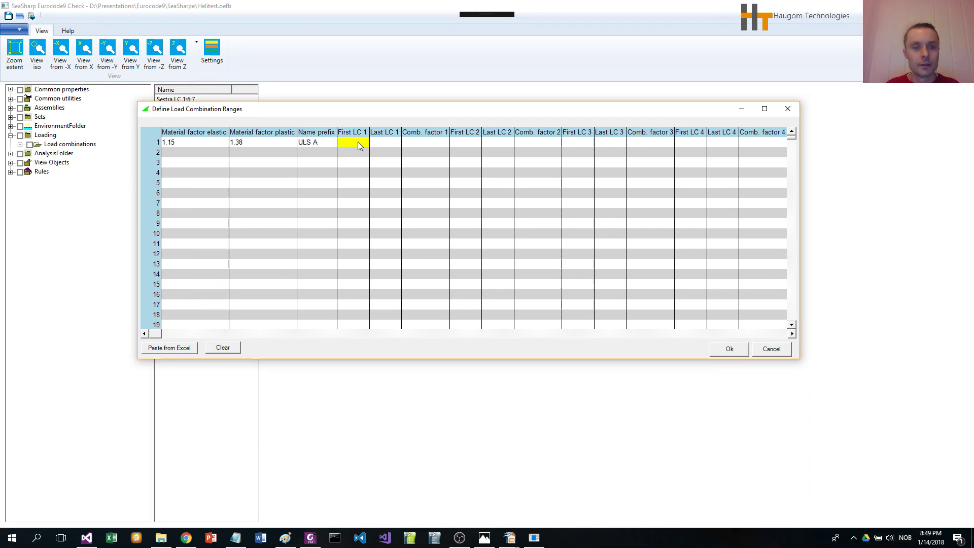
click(391, 145)
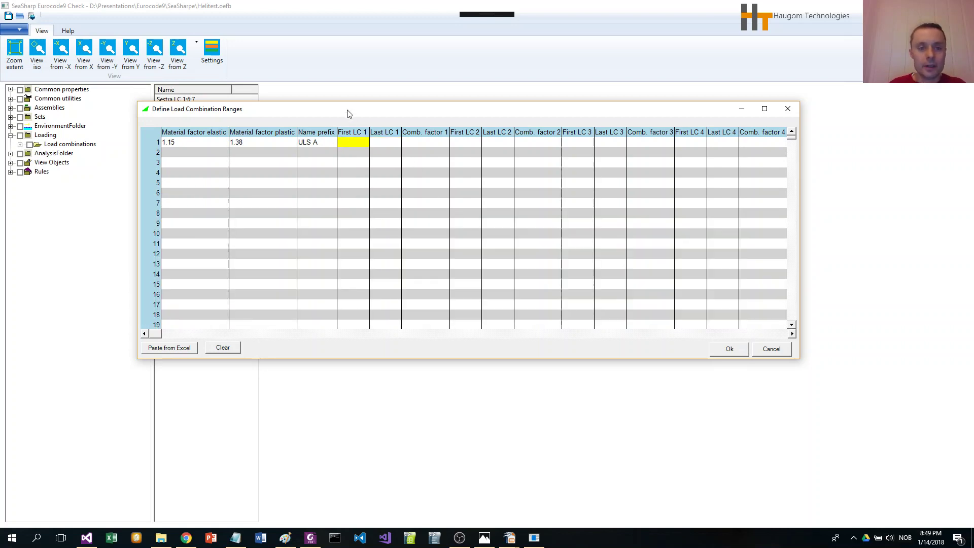
drag(348, 111, 410, 133)
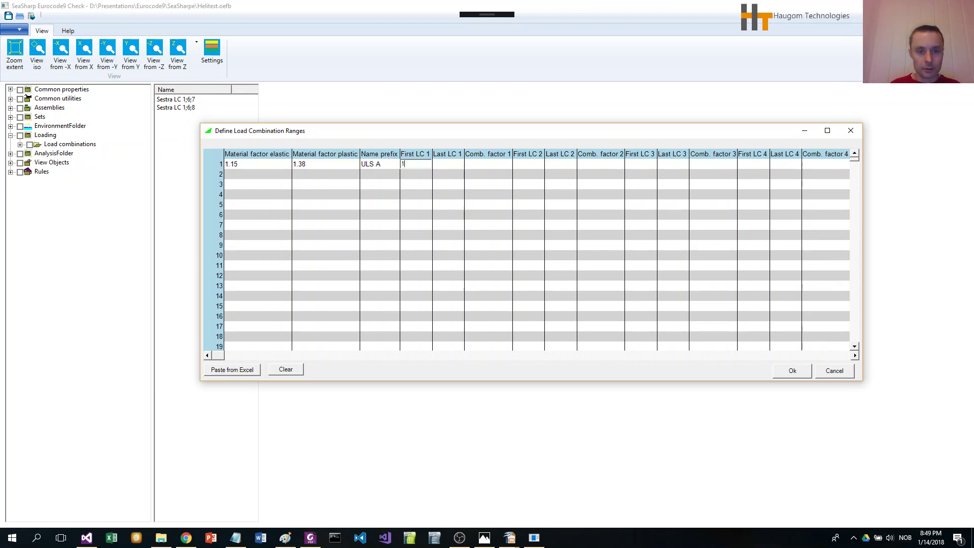
click(449, 163)
text(3)
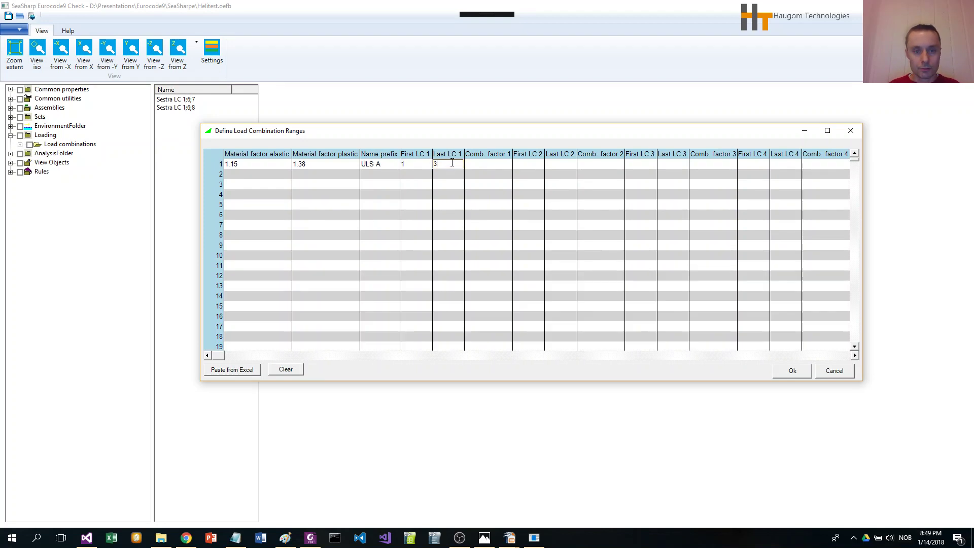
click(475, 163)
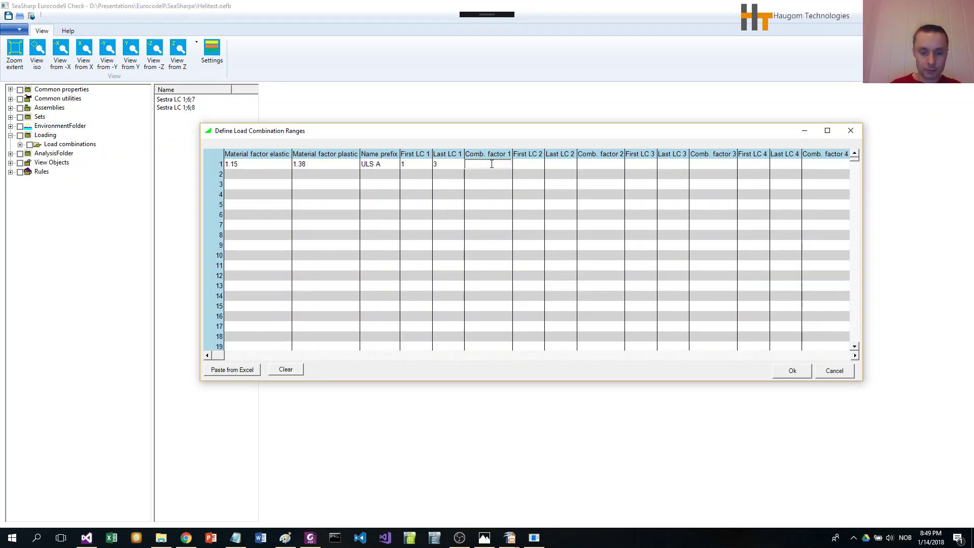
Step: Define row 1's second load case range from 6 to 9 with combination factor 1.3
click(532, 164)
click(536, 164)
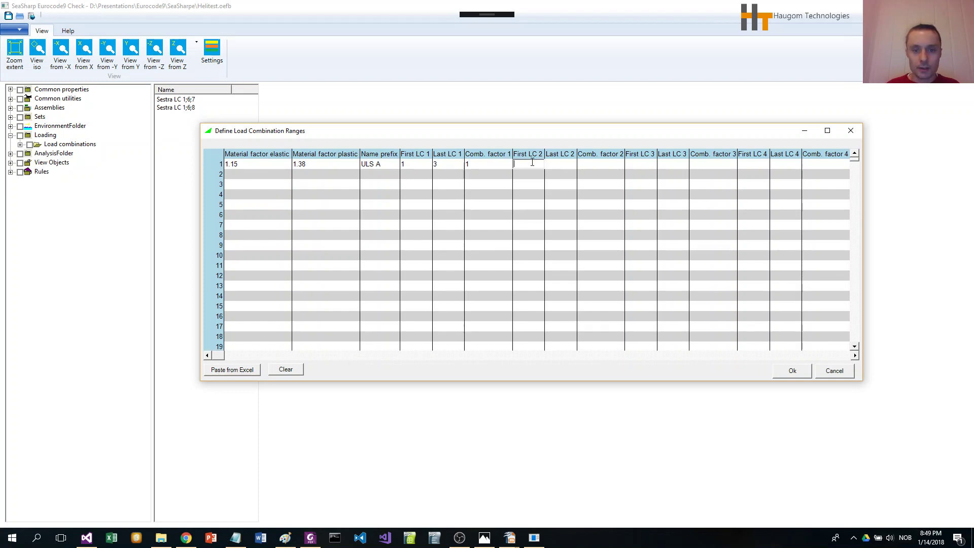
text(6)
click(562, 168)
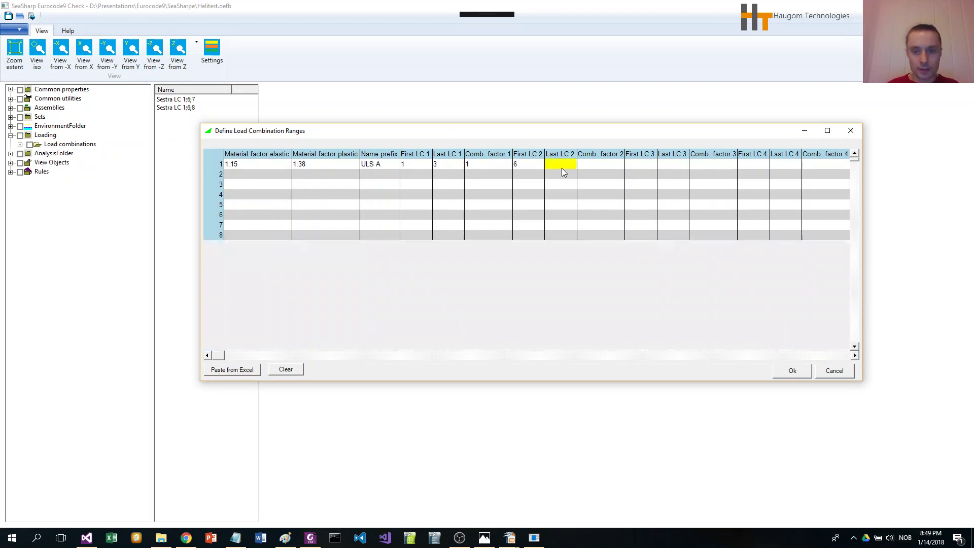
click(563, 167)
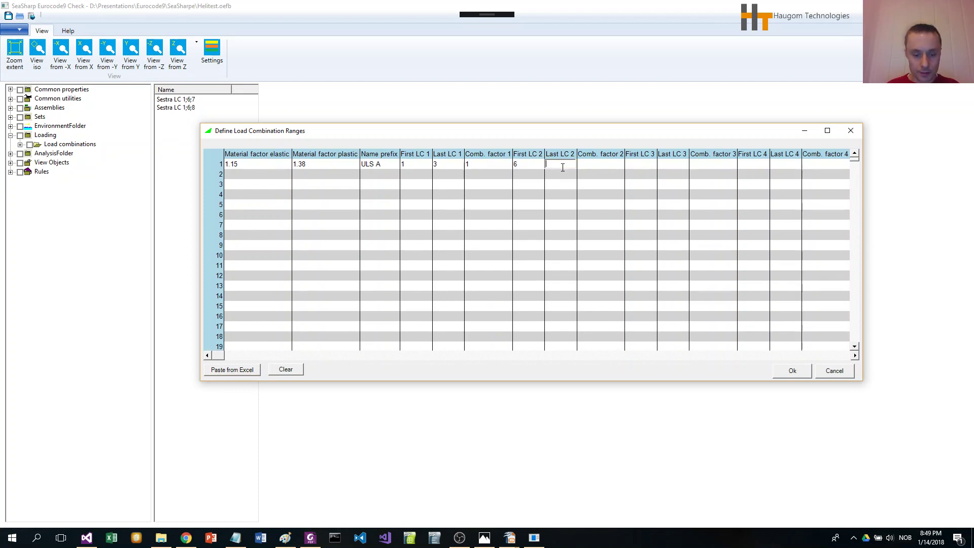
text(9)
click(587, 163)
click(589, 164)
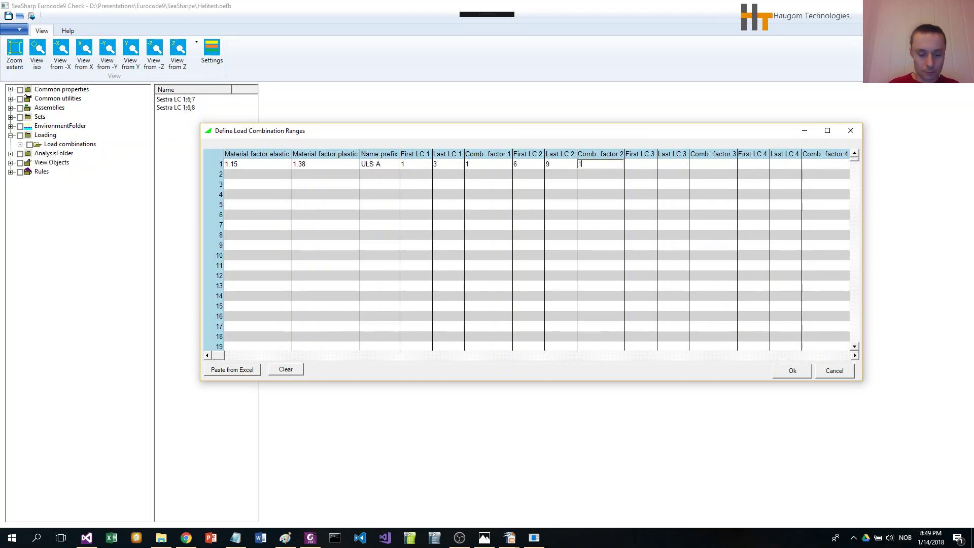
text(1.3)
click(527, 174)
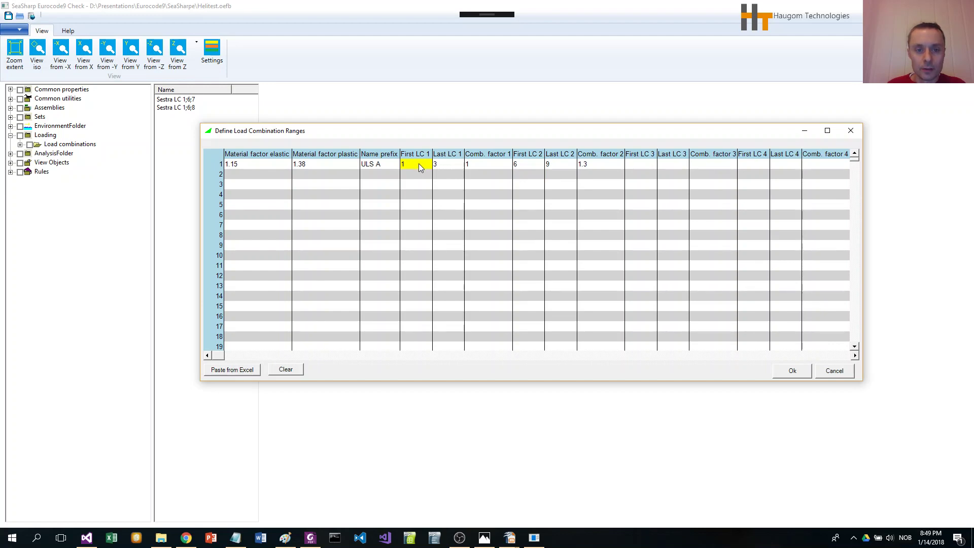
Step: Examine how the first and second load case ranges in row 1 pair up, comparing their First LC and Last LC entries
click(446, 166)
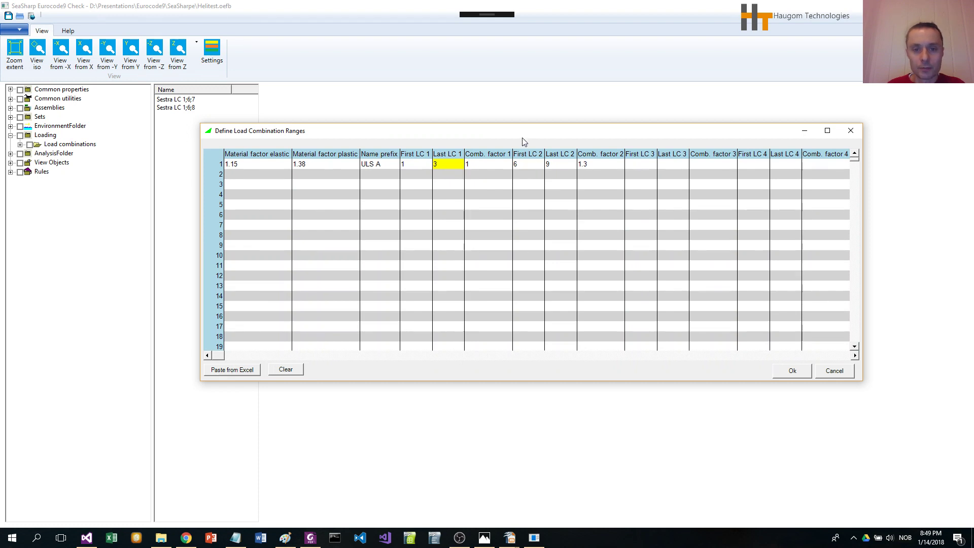
drag(524, 141, 577, 107)
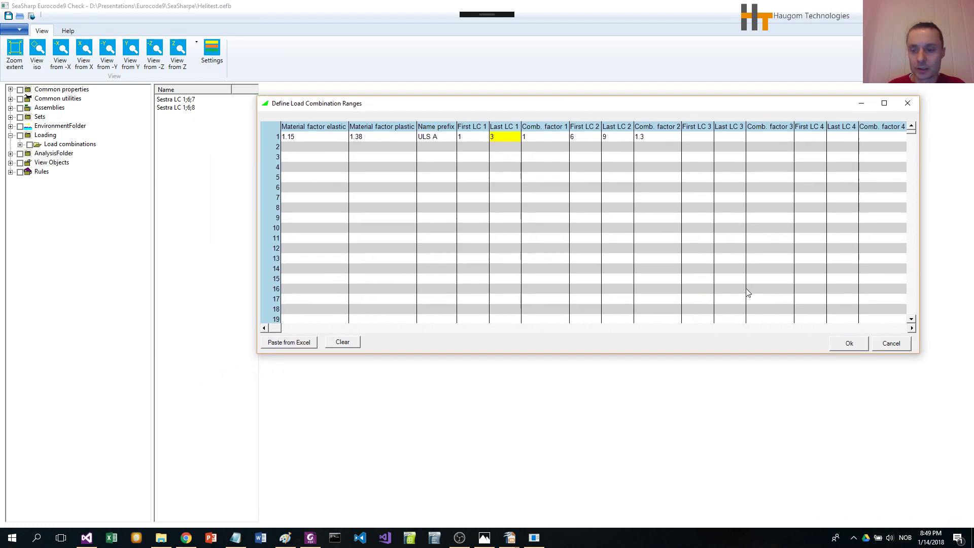
drag(548, 115, 565, 93)
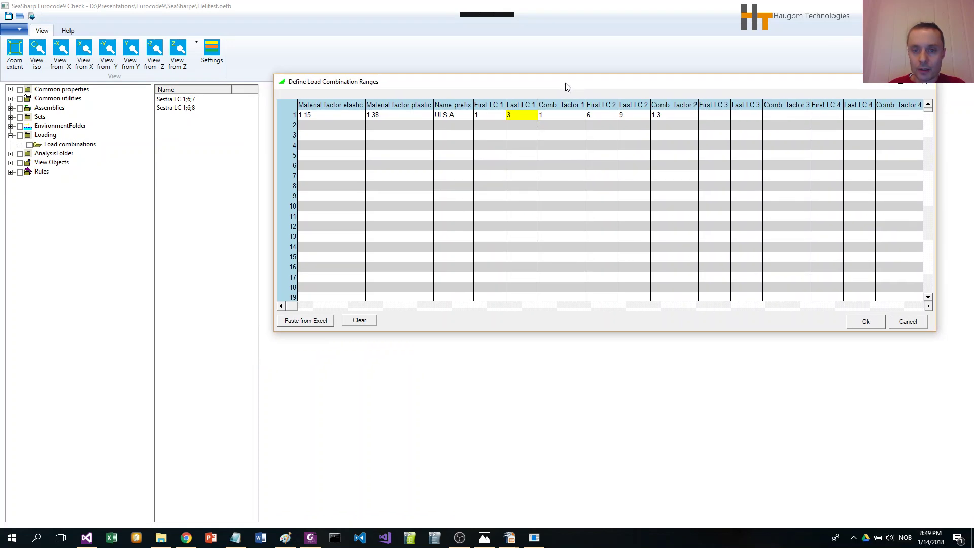
click(489, 117)
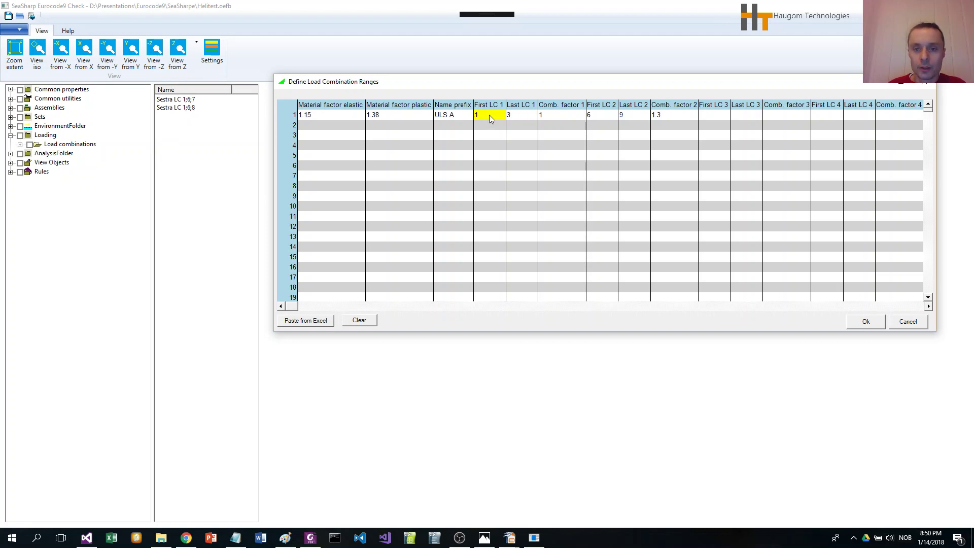
click(608, 117)
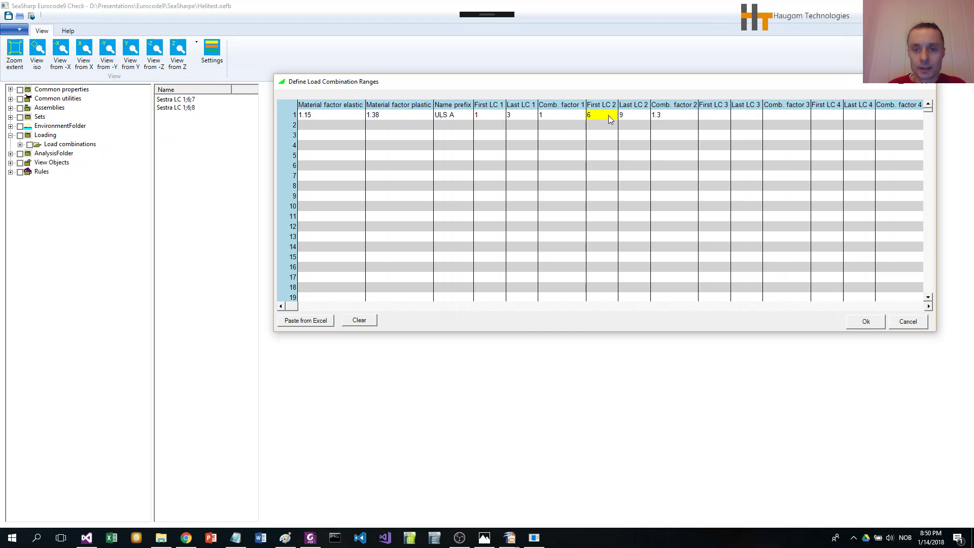
click(491, 117)
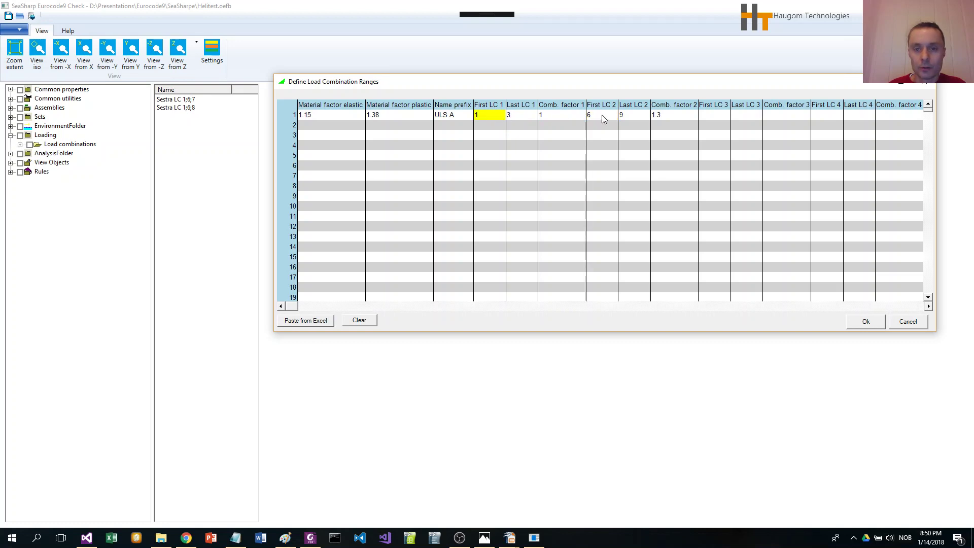
click(603, 116)
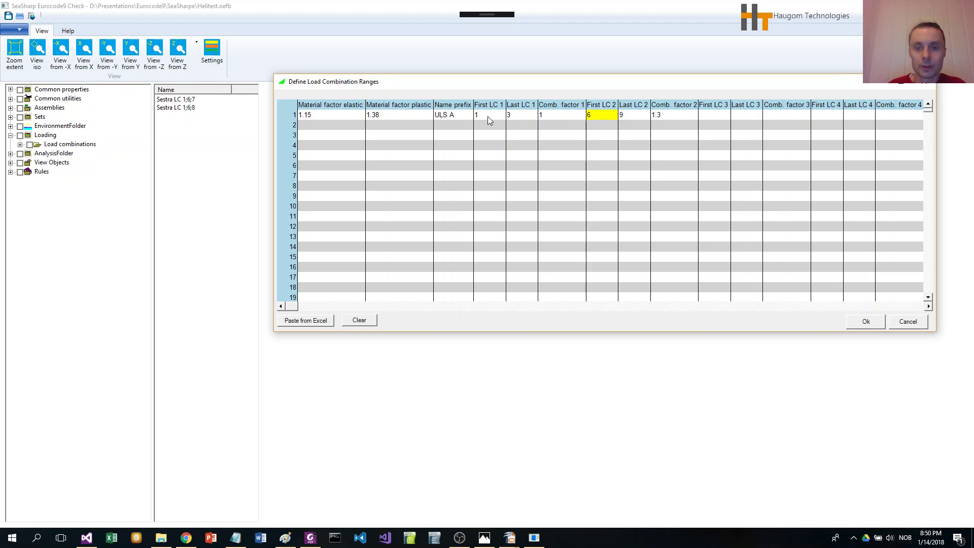
click(488, 116)
click(605, 115)
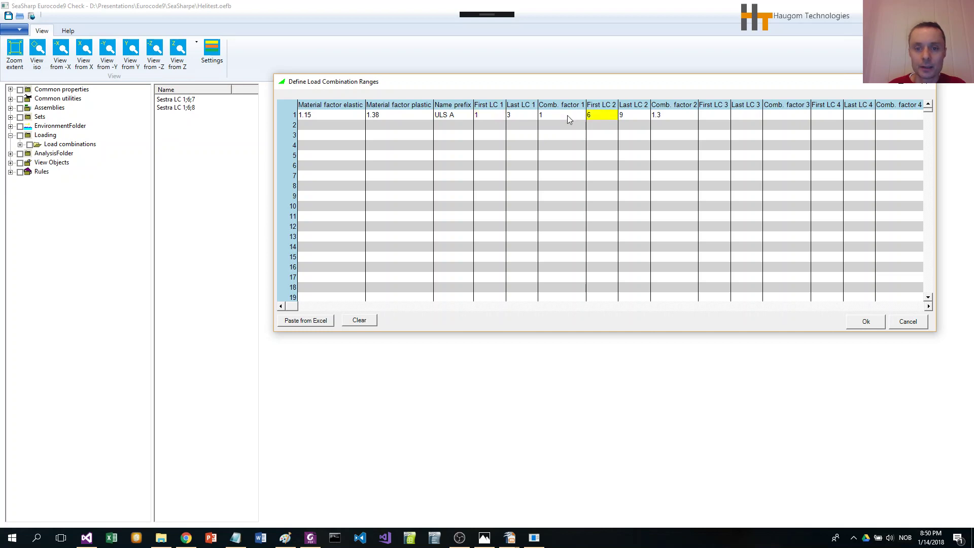
Step: Examine how each load case in row 1's first range combines with every load case in the second range
click(488, 117)
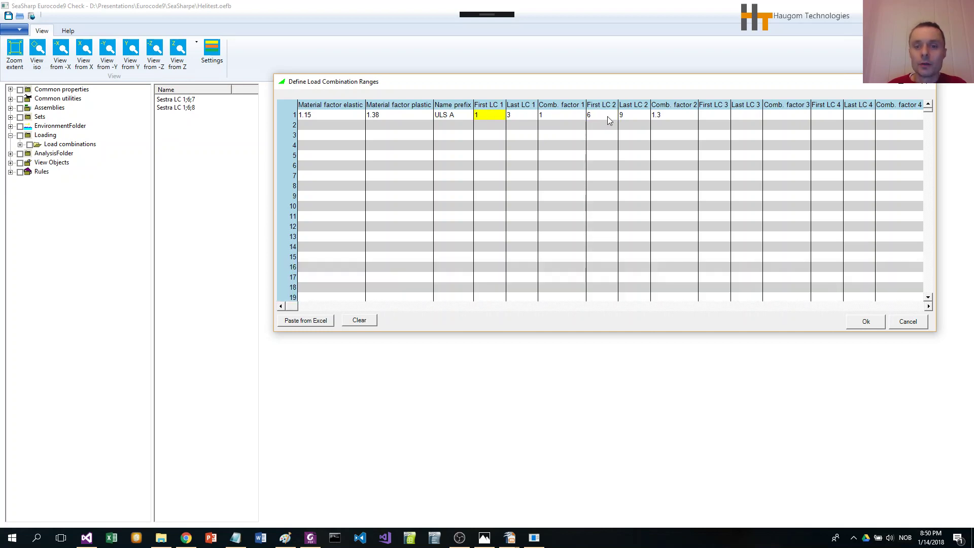
click(634, 115)
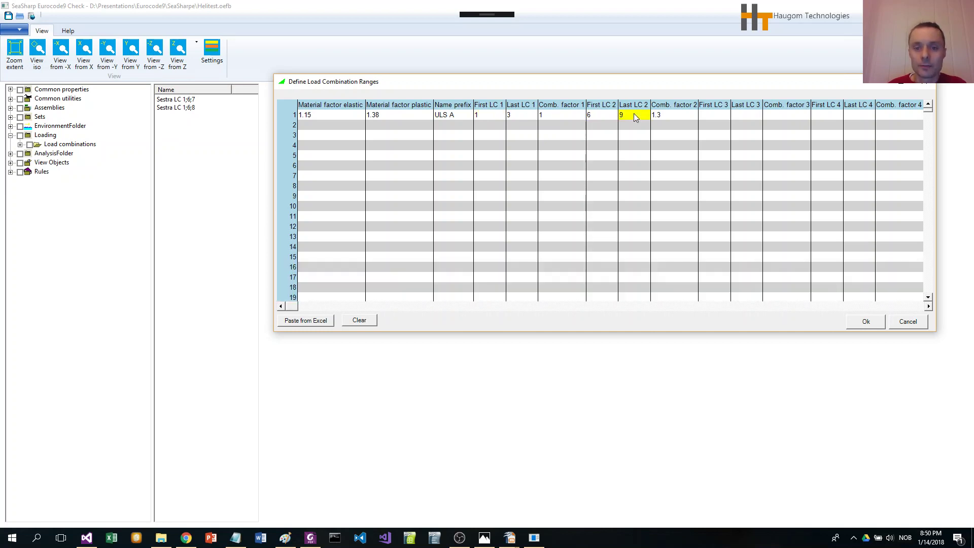
click(489, 115)
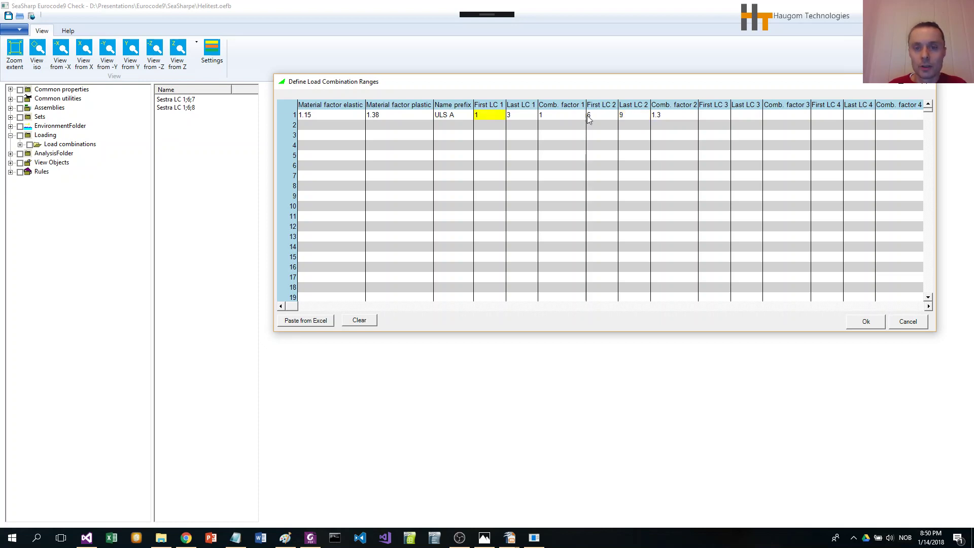
click(600, 116)
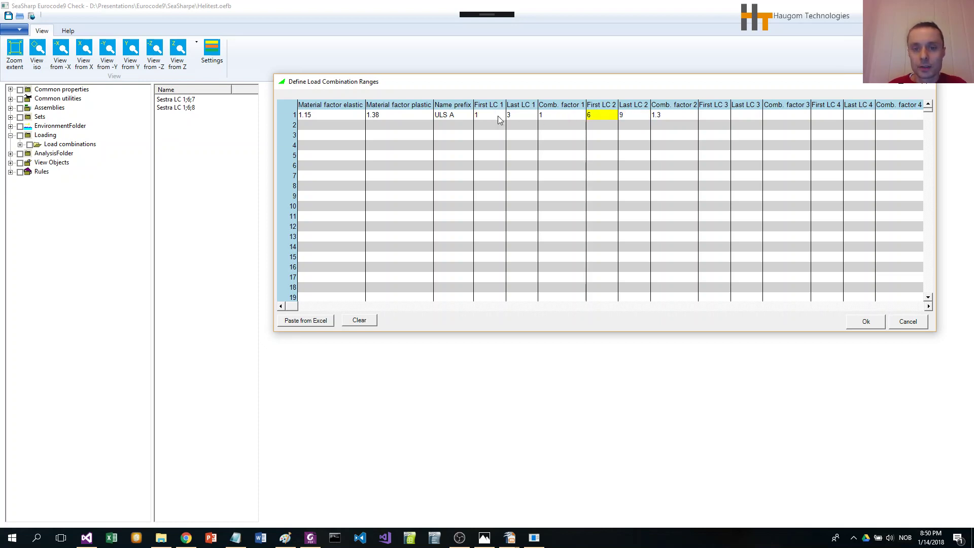
click(500, 117)
click(607, 116)
click(494, 115)
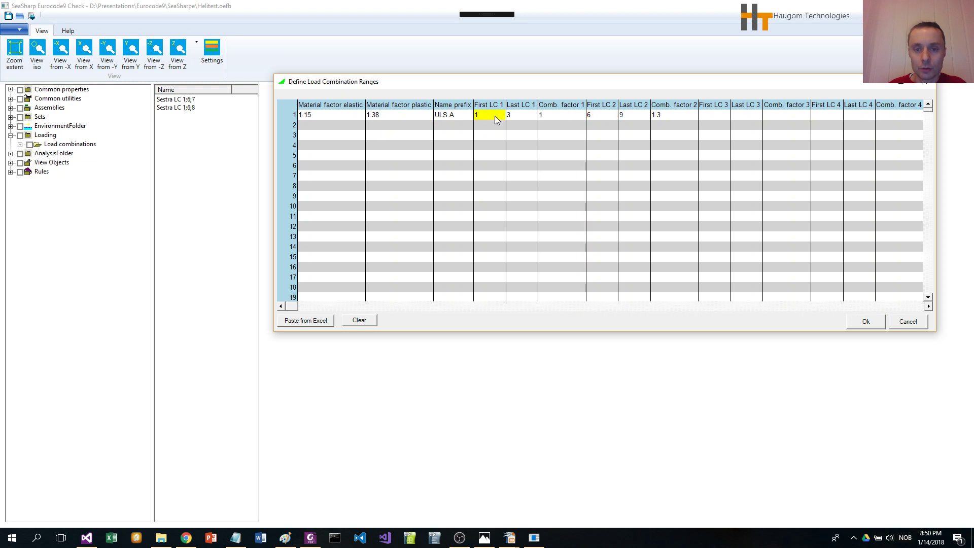
click(602, 114)
click(493, 114)
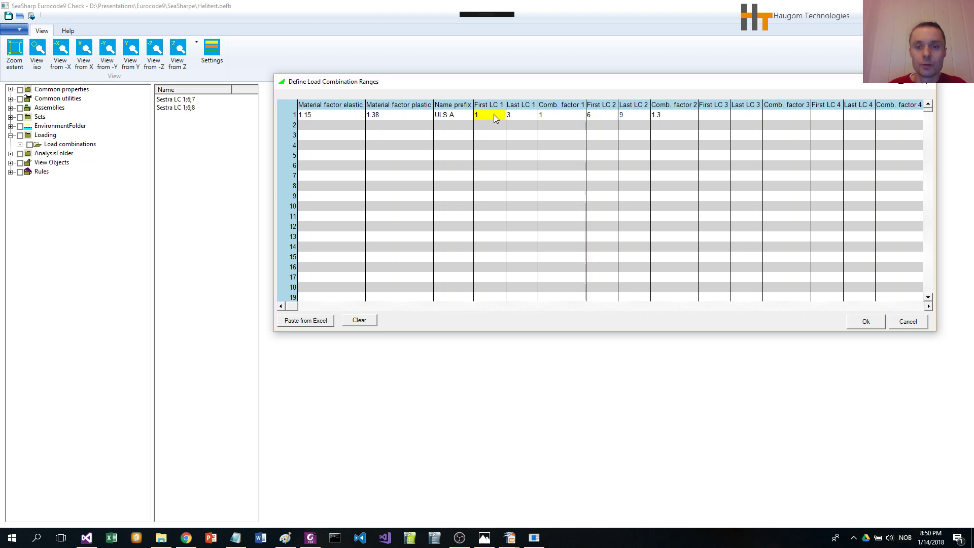
click(601, 117)
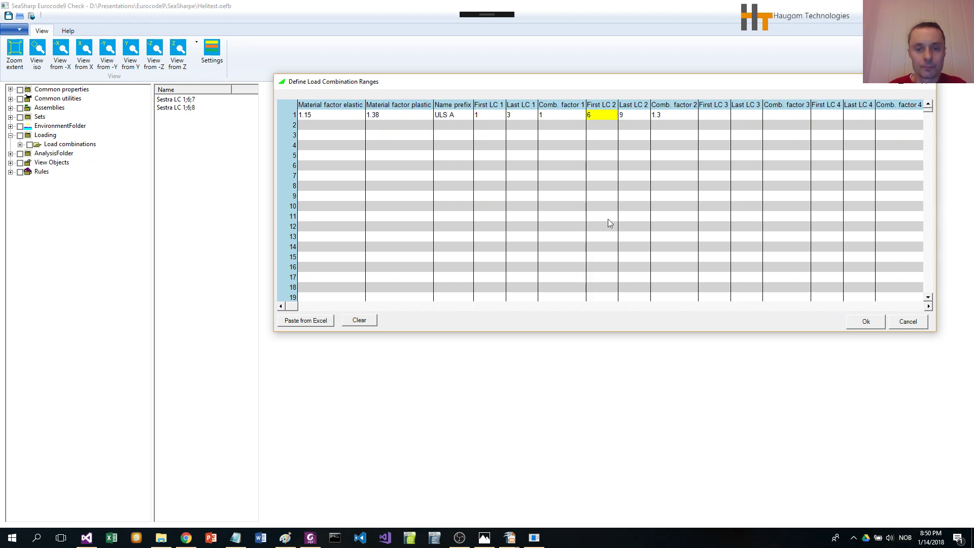
Step: Generate the load combinations from the defined ranges and check the first two ULS A entries in the list
click(866, 322)
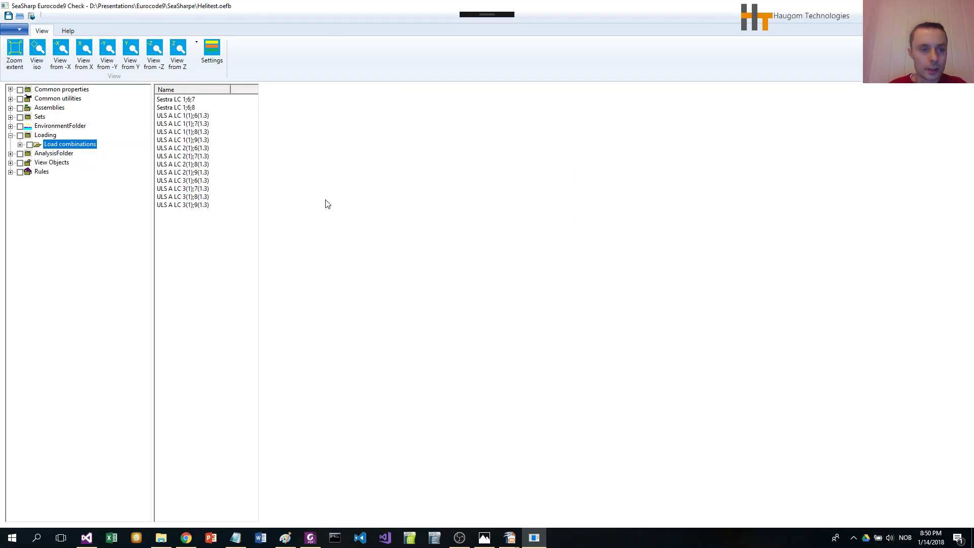
click(179, 117)
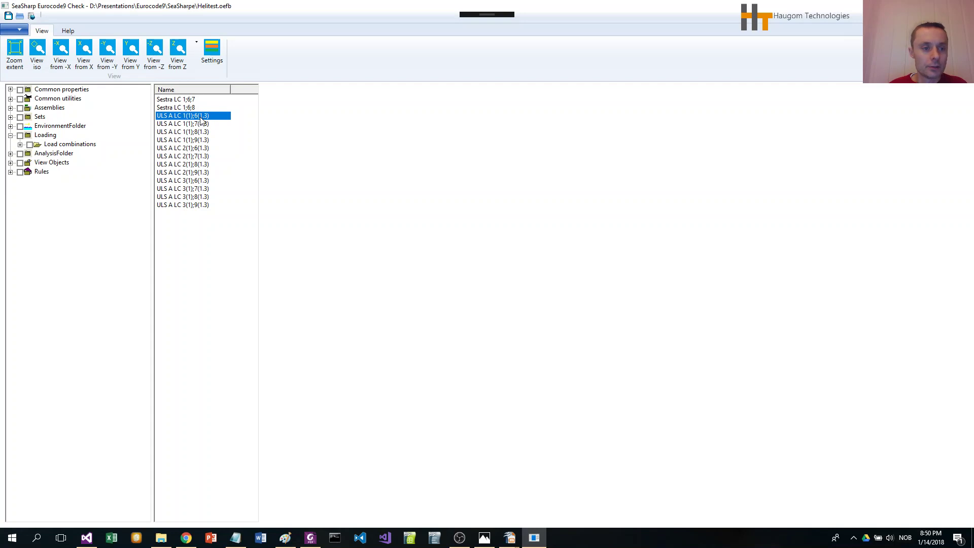
click(174, 125)
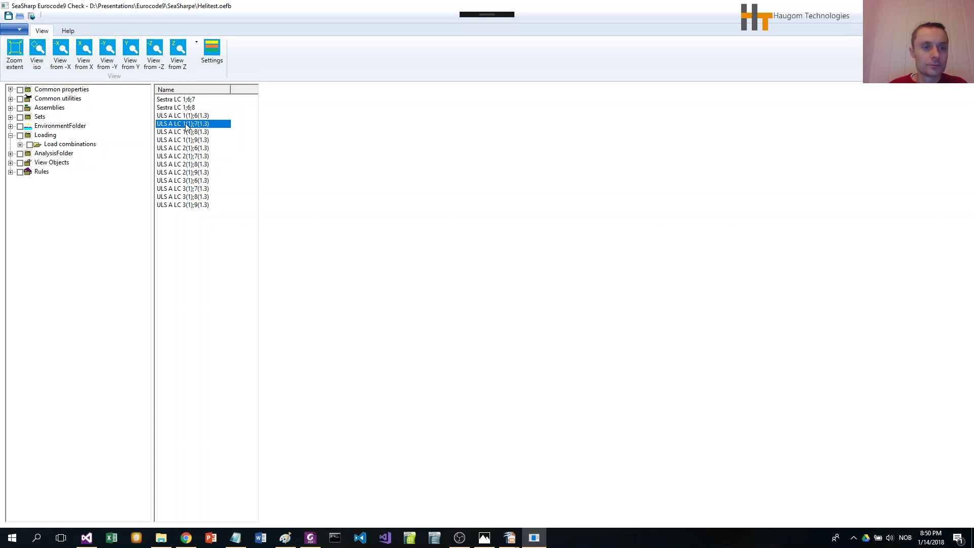
Step: Inspect the load case numbers and combination factors of combination ULS A LC 1(1);7(1.3), leaving its definition unmodified
double_click(187, 126)
drag(219, 60, 551, 81)
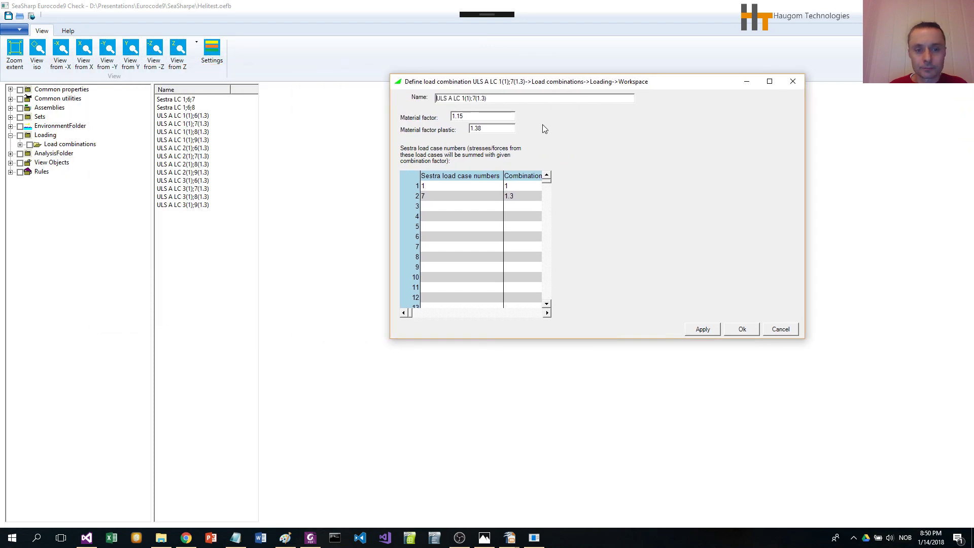
click(456, 187)
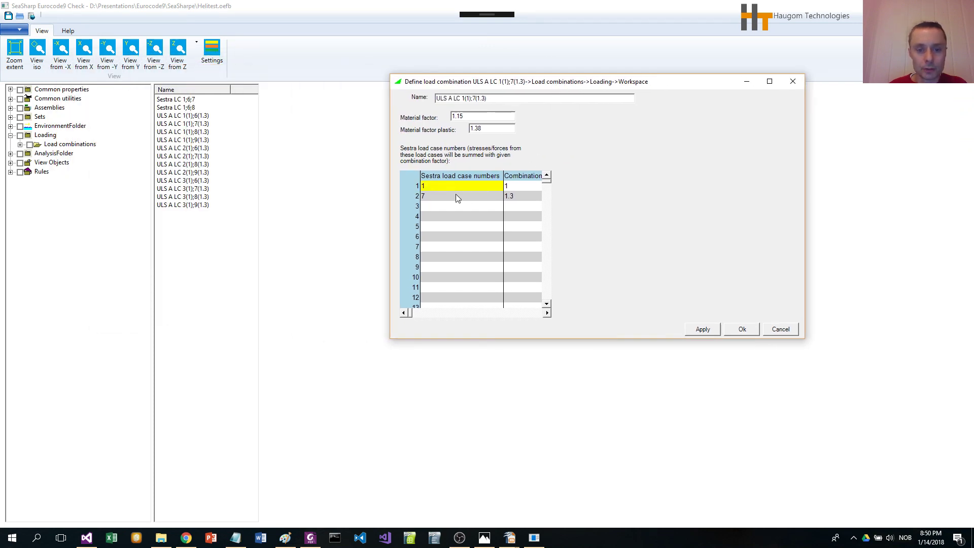
click(457, 196)
click(523, 185)
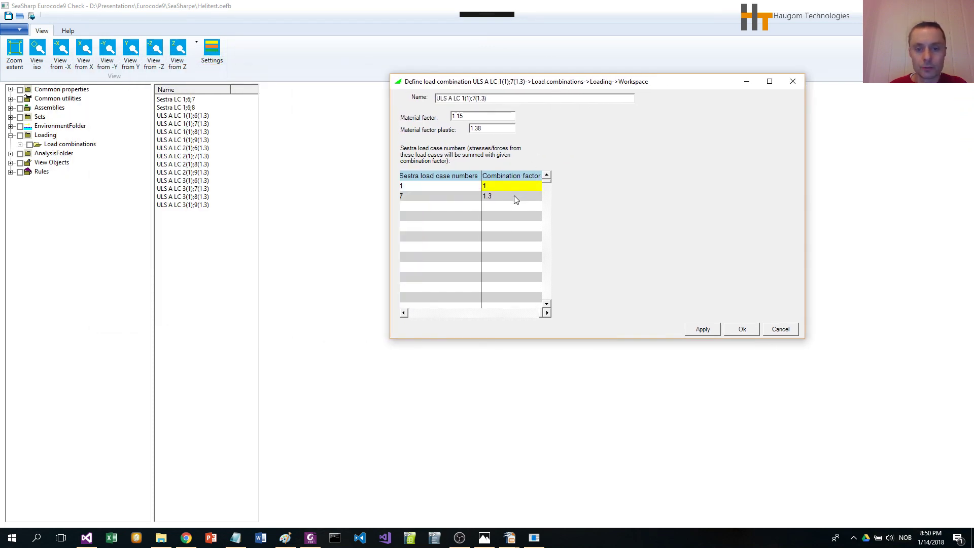
click(513, 197)
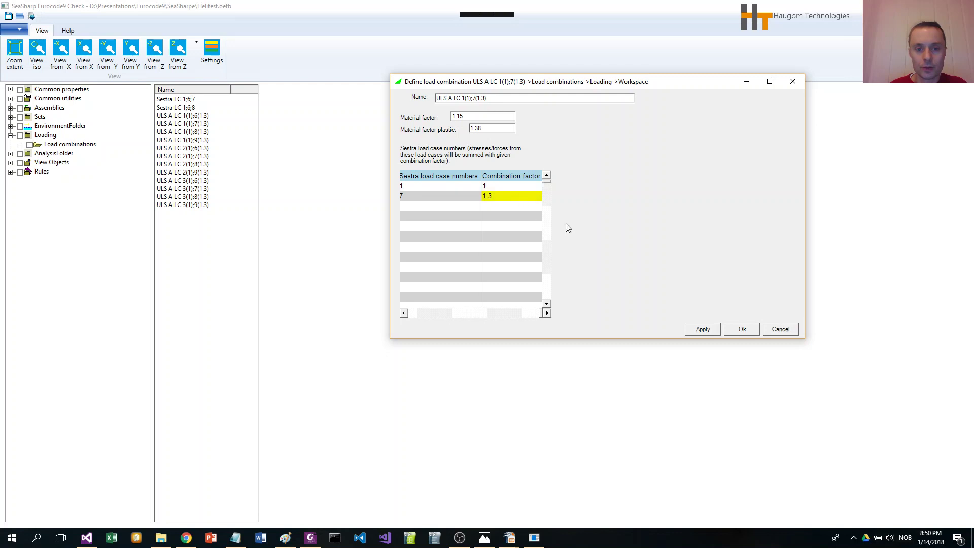
click(781, 328)
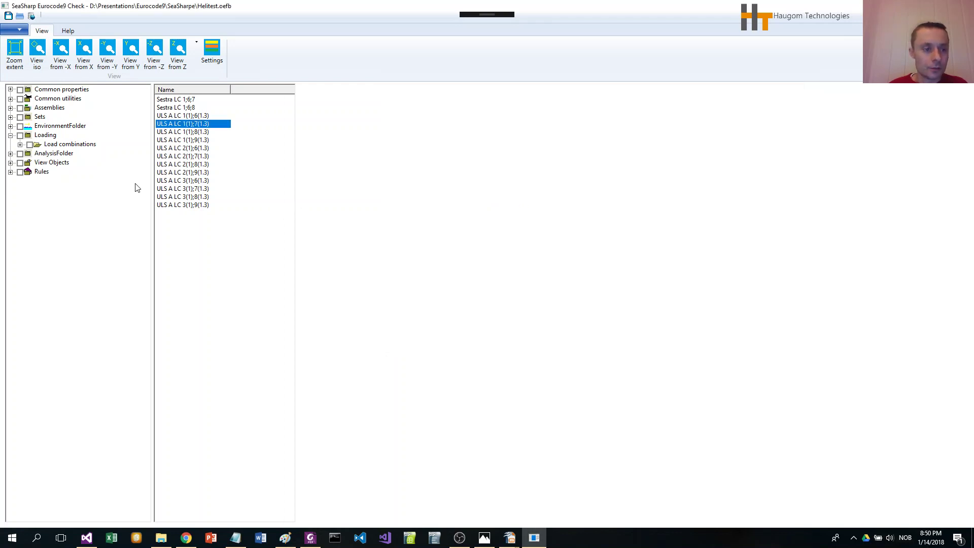
Step: Start a new transport load combination and enlarge and reposition its dialog so the table columns are readable
click(68, 145)
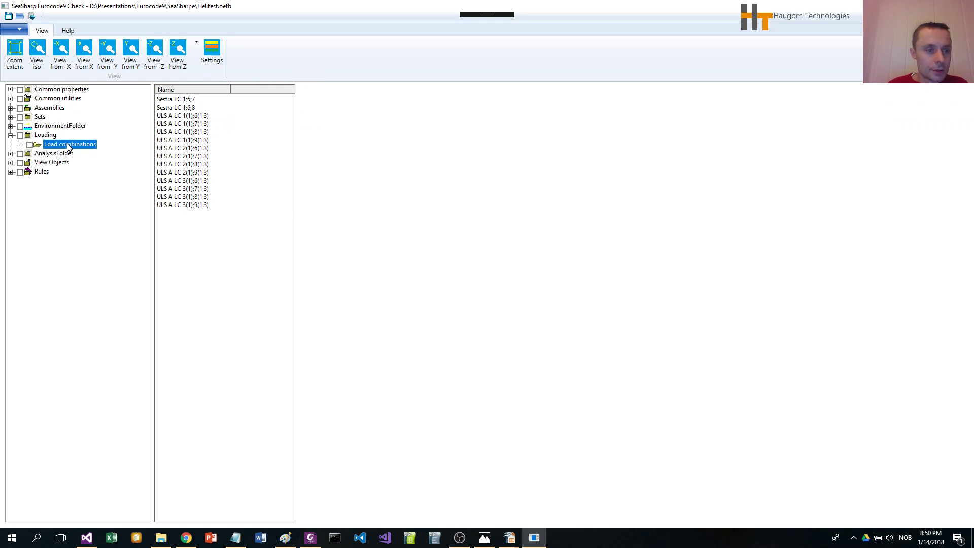
right_click(68, 146)
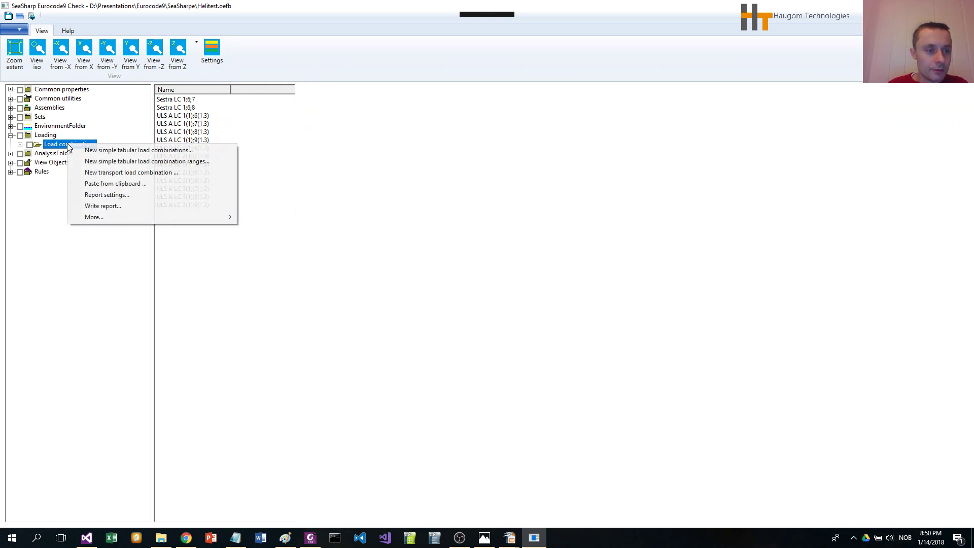
click(137, 172)
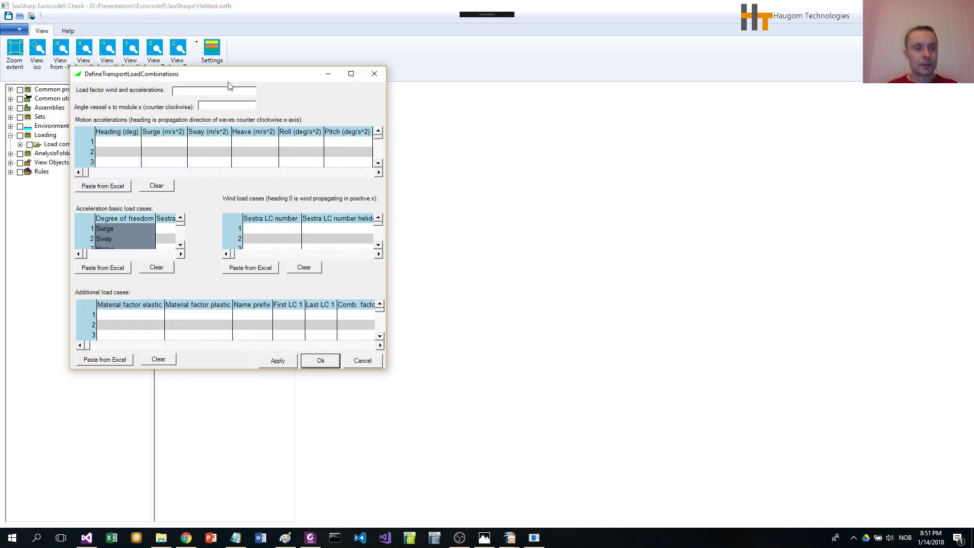
drag(230, 91, 231, 56)
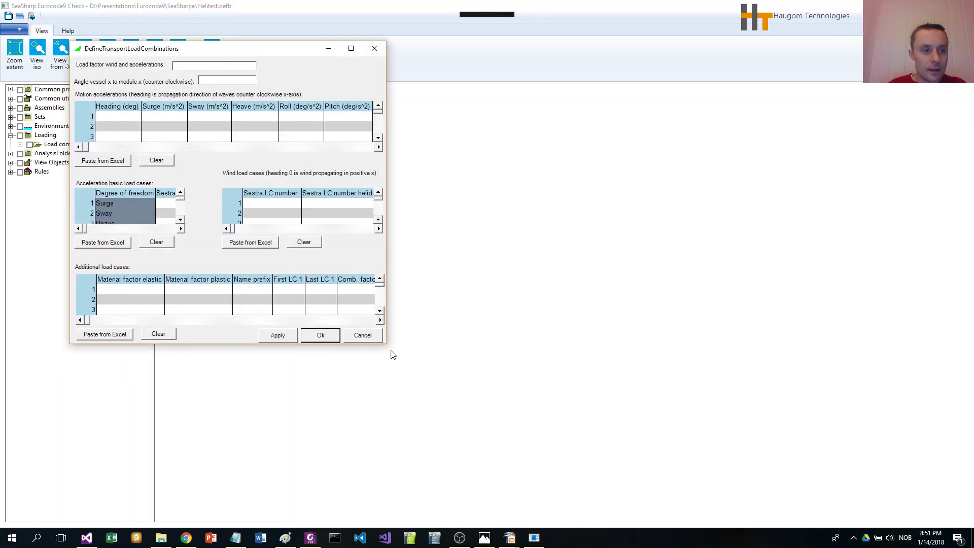
drag(386, 342, 716, 443)
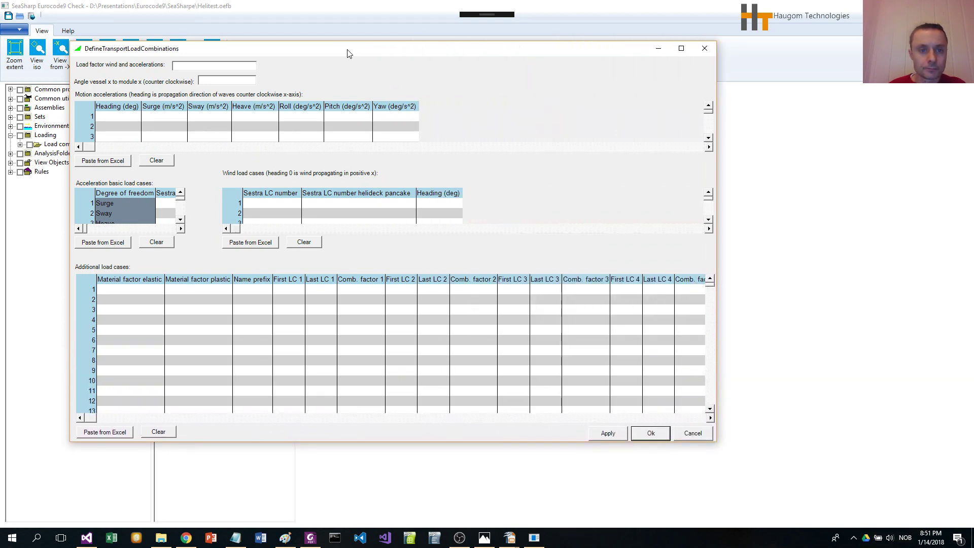
drag(351, 54, 496, 47)
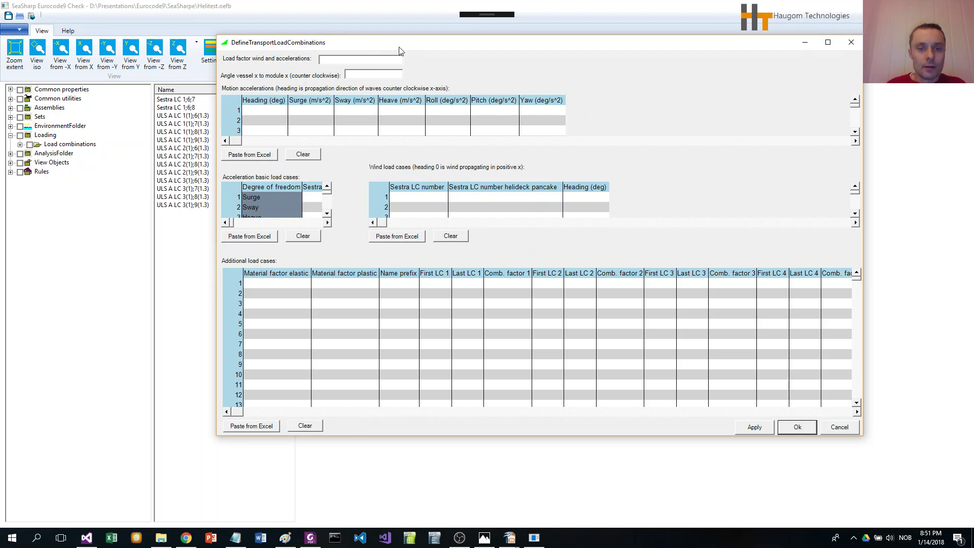
drag(399, 51, 386, 52)
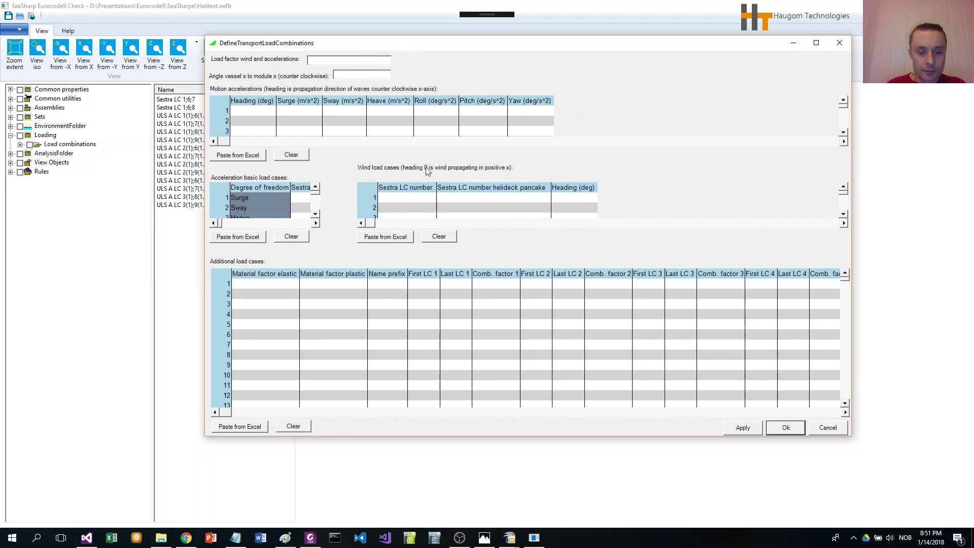
Step: Switch to the Transport loading conditions presentation in OpenOffice Impress and read its slides on load components, vessel accelerations and wind loads
click(512, 538)
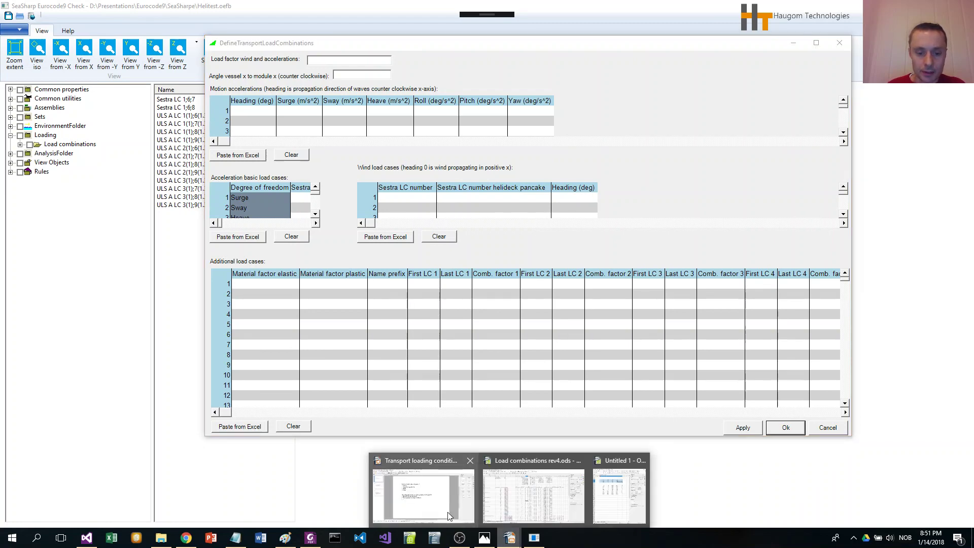
click(444, 489)
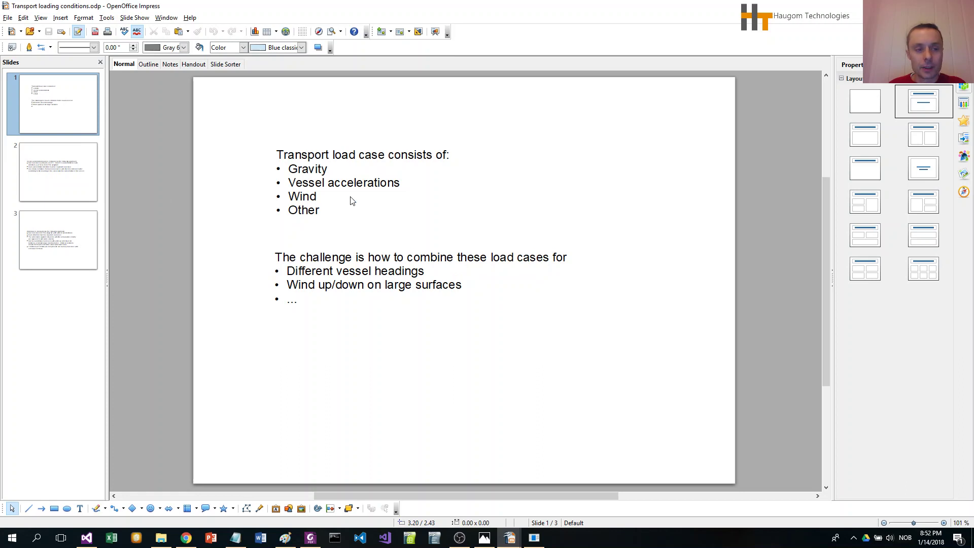
click(76, 184)
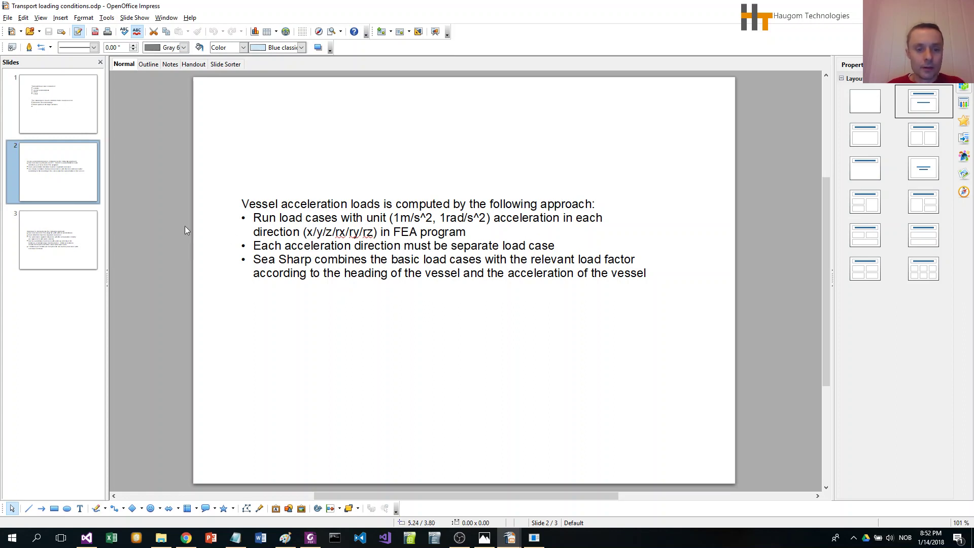
click(74, 227)
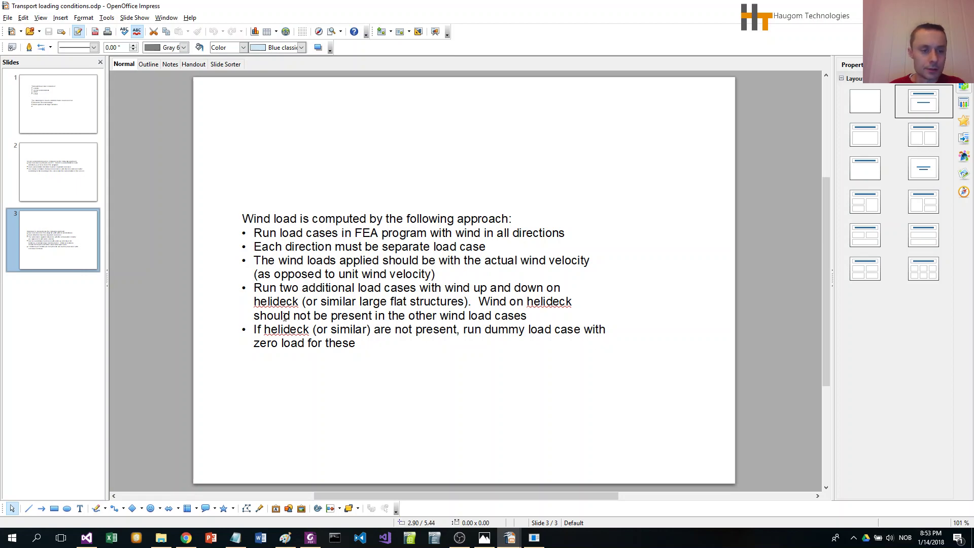
Step: Back in SeaSharp, set the load factor for wind and accelerations to 0.7 and the vessel x to module x angle to 90
click(535, 540)
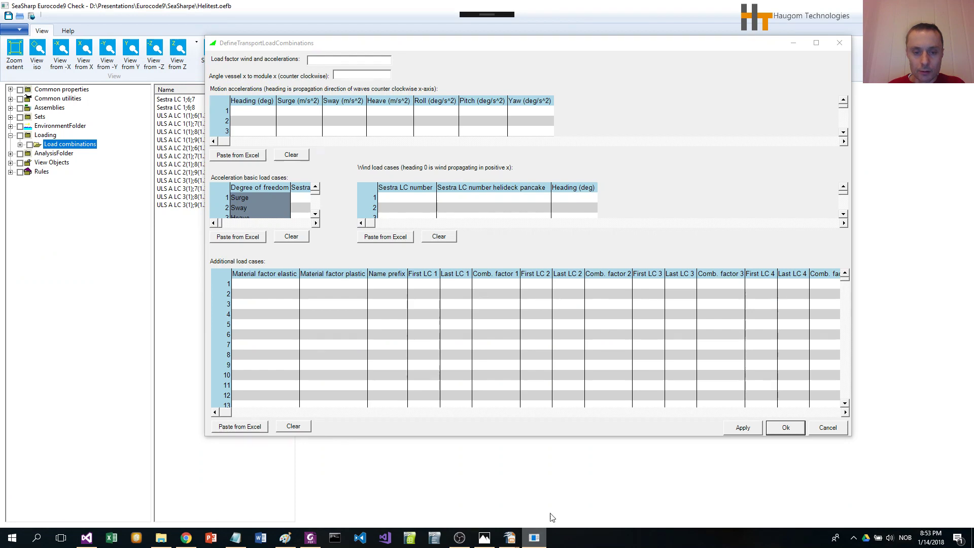
click(335, 60)
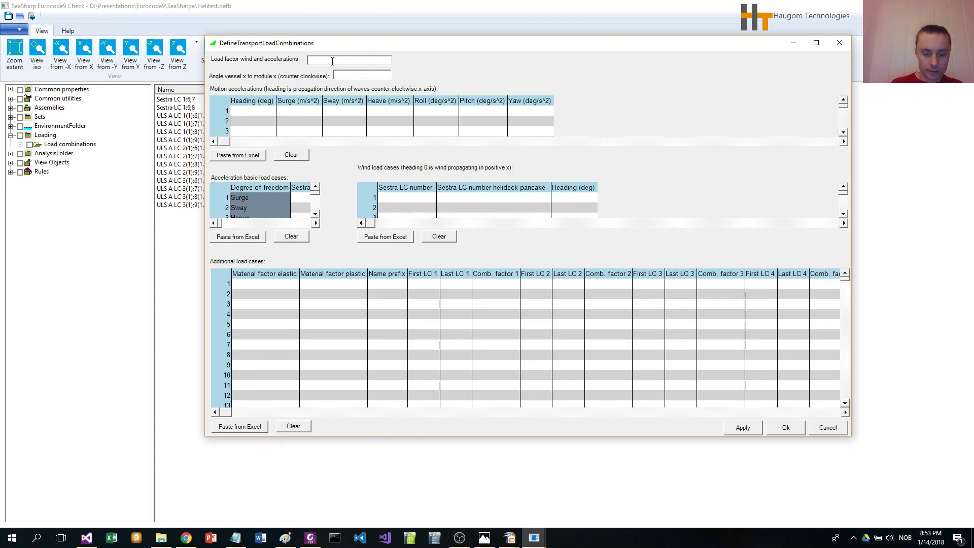
text(0.7)
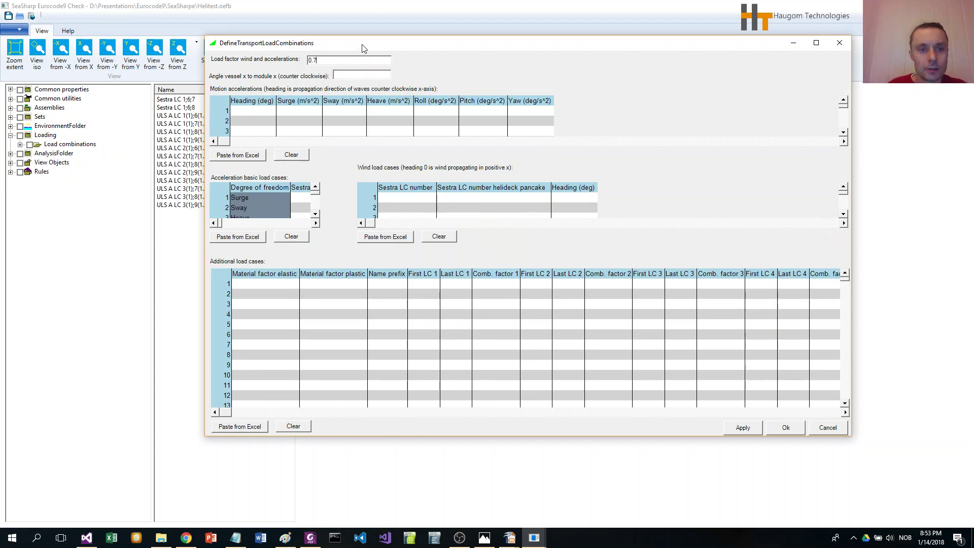
drag(361, 45, 397, 66)
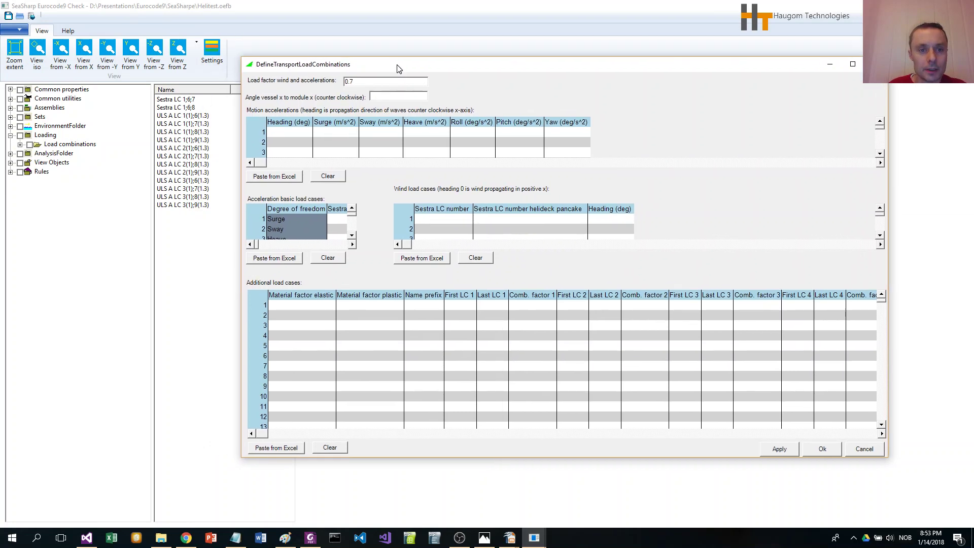
click(395, 97)
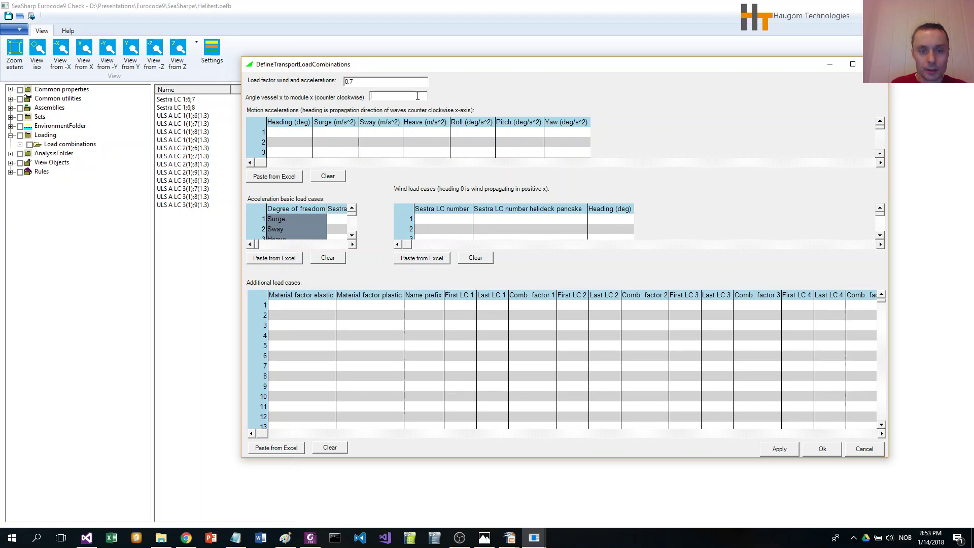
text(90)
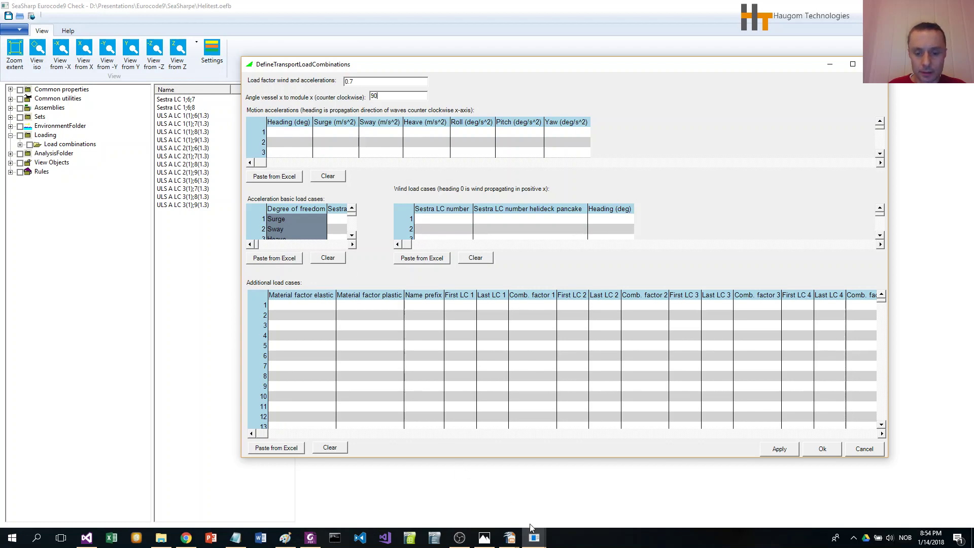
Step: Switch to Load combinations rev4.ods in OpenOffice Calc and copy the 100 year accelerations in cells A3:G6 of the Accelerations sheet
mouse_move(535, 545)
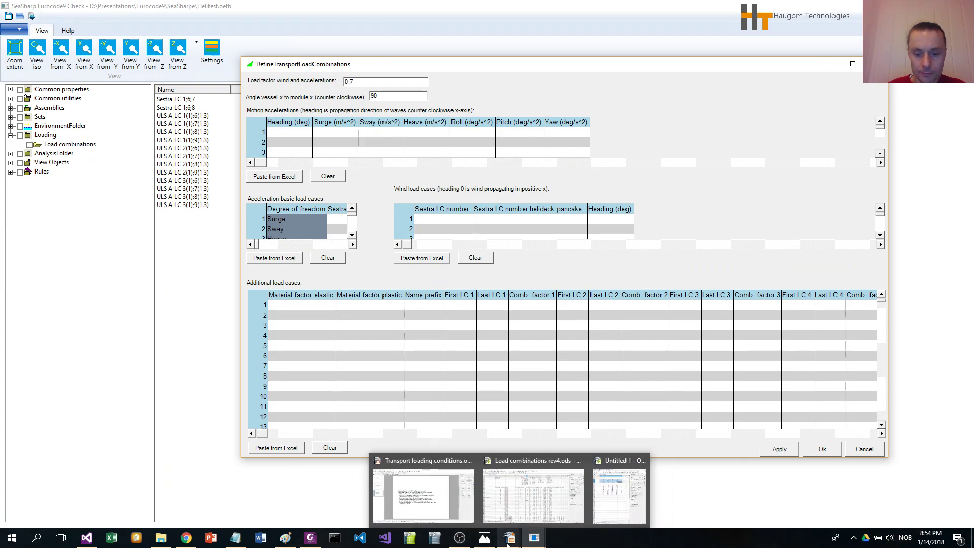
click(538, 509)
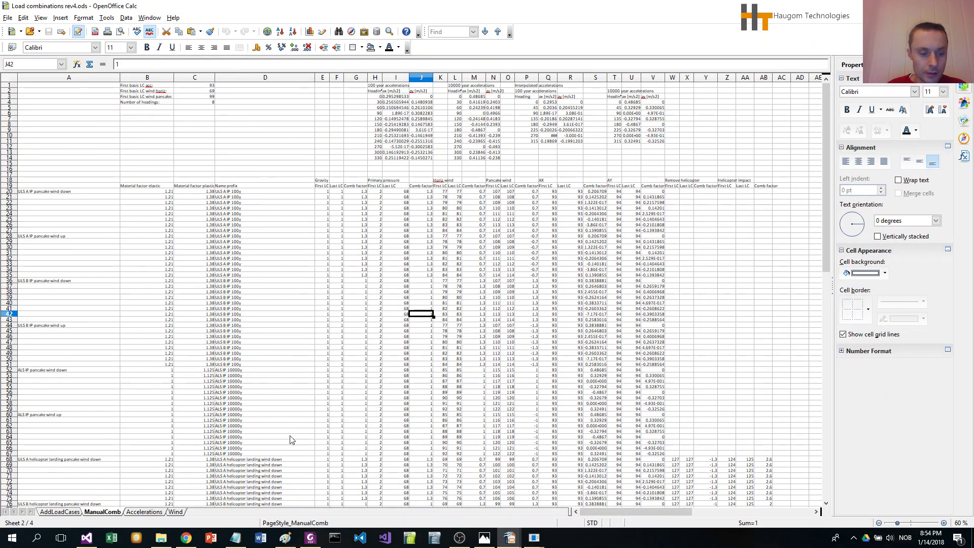
click(149, 512)
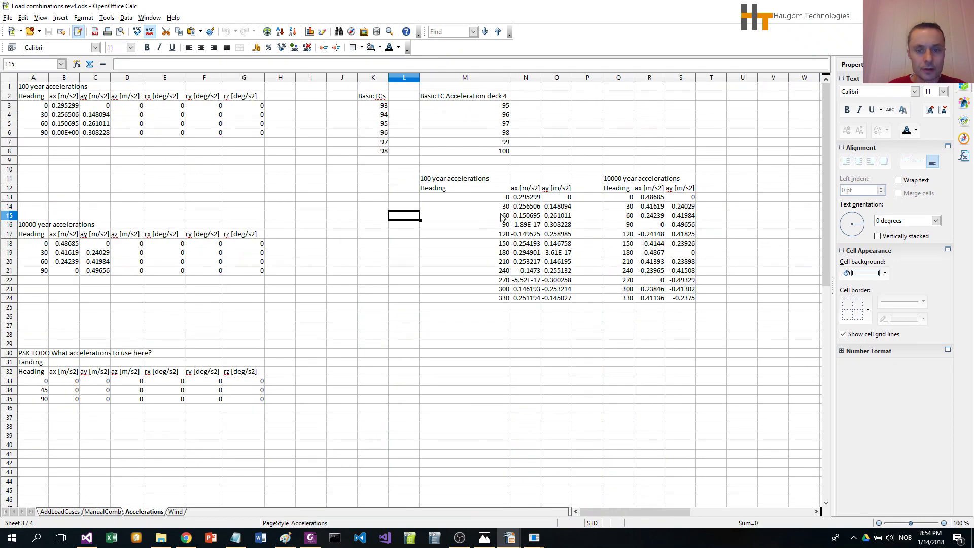
click(38, 105)
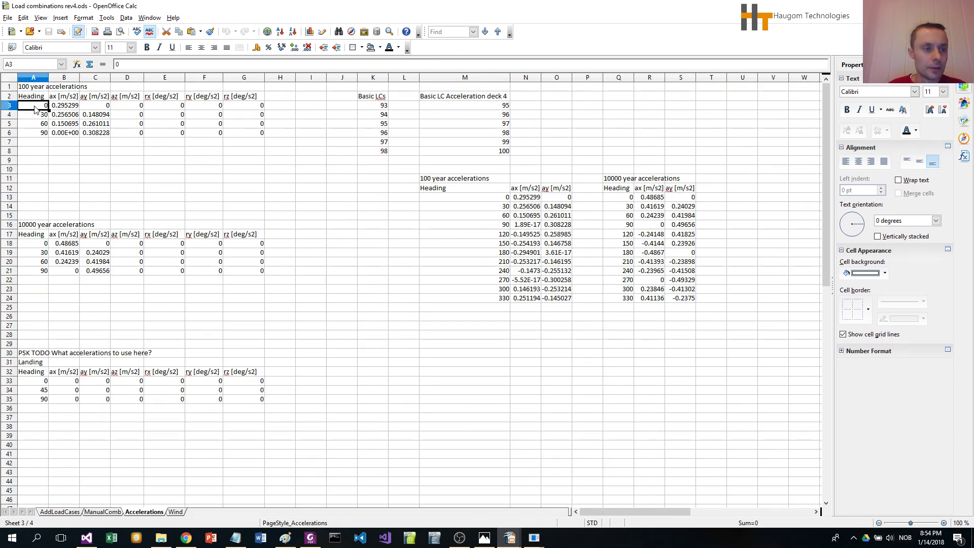
shift+click(248, 134)
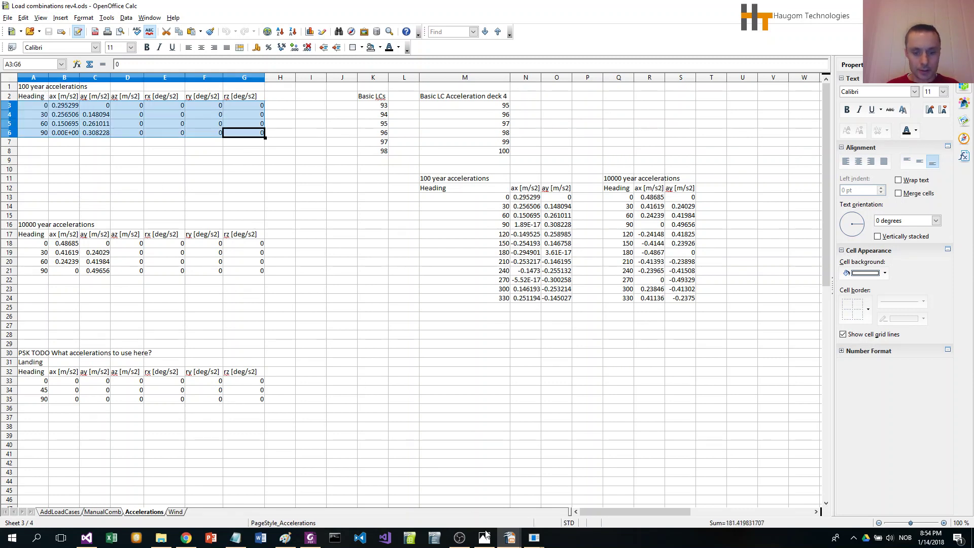
Step: Back in SeaSharp, paste the copied headings and accelerations into the motion accelerations table and check its rows for headings 0 to 90
mouse_move(533, 542)
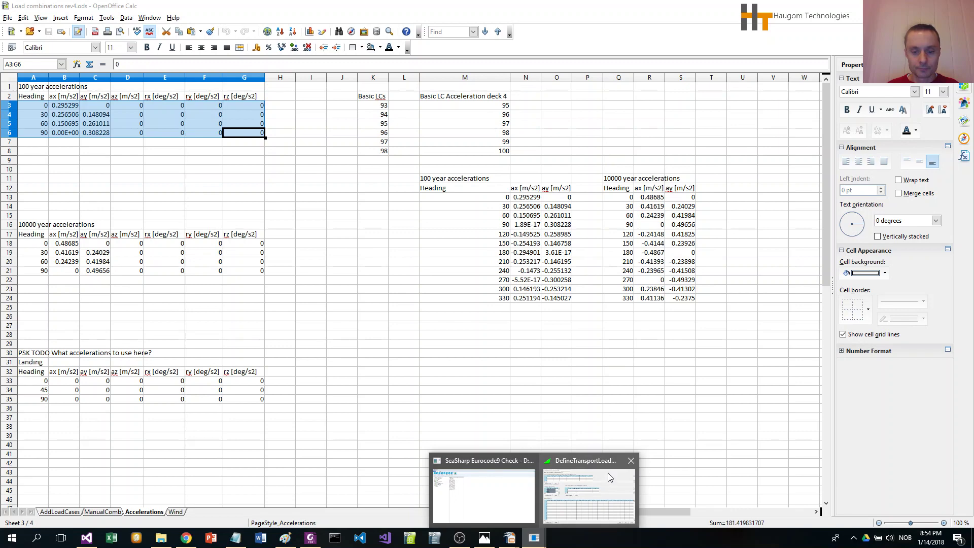
click(588, 489)
text(0	0.295298533	0	0	0	0	0 30	0.256505944	0.148093776	0	0	0	0 60	0.150694546	0.26101061	0	0	0	0)
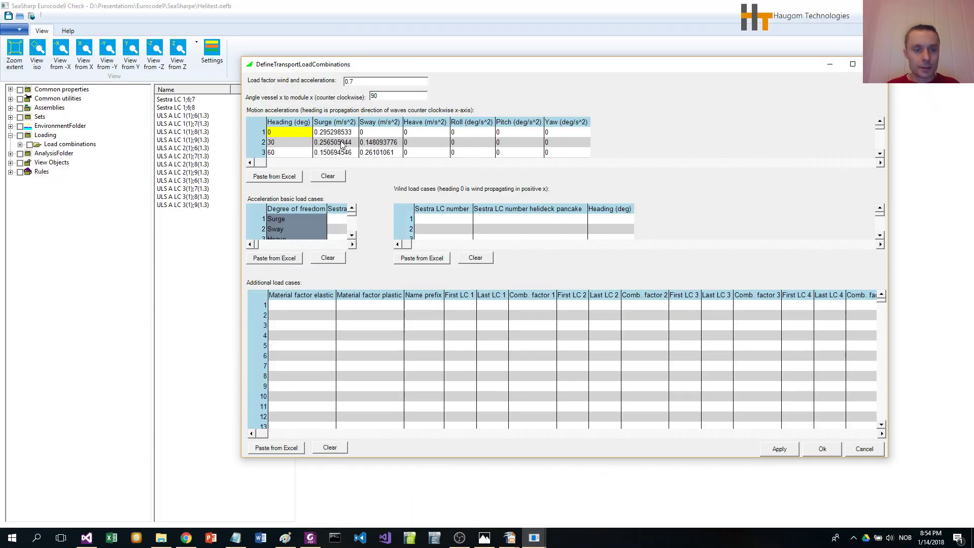
click(581, 152)
key(Down)
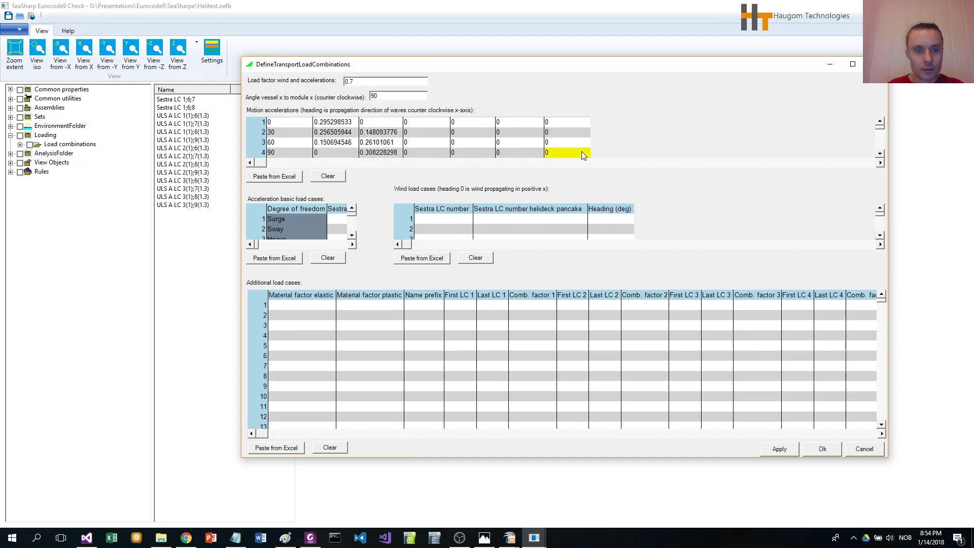
key(Up)
key(Up)
key(Up)
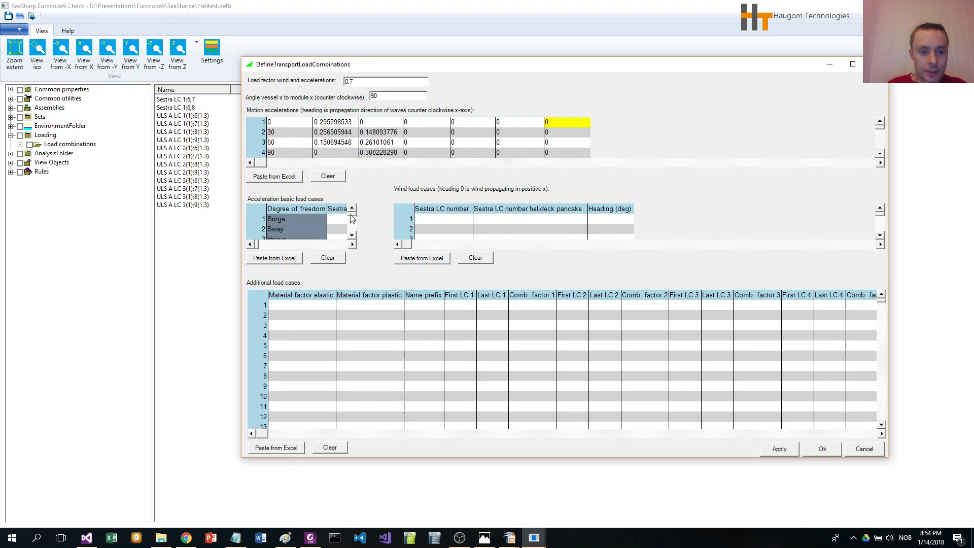
Step: Narrow the degree of freedom column of the acceleration basic load cases table and look through its rows
drag(326, 209, 320, 209)
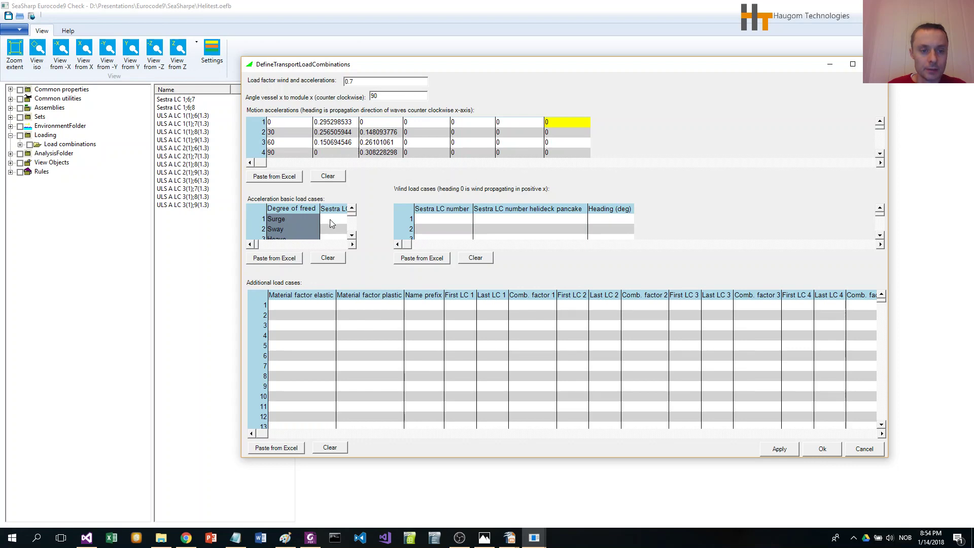
scroll(330, 219, down, 2)
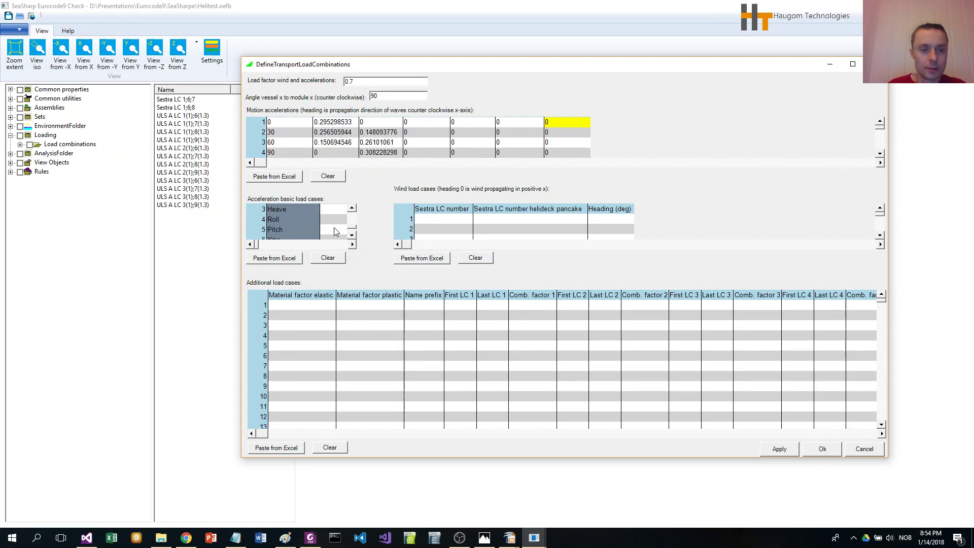
scroll(334, 229, up, 3)
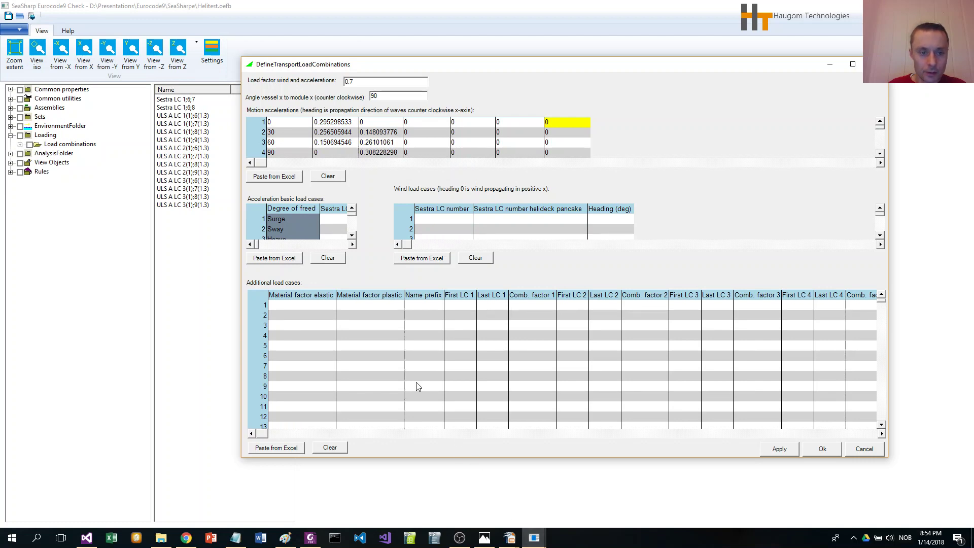
scroll(334, 228, down, 3)
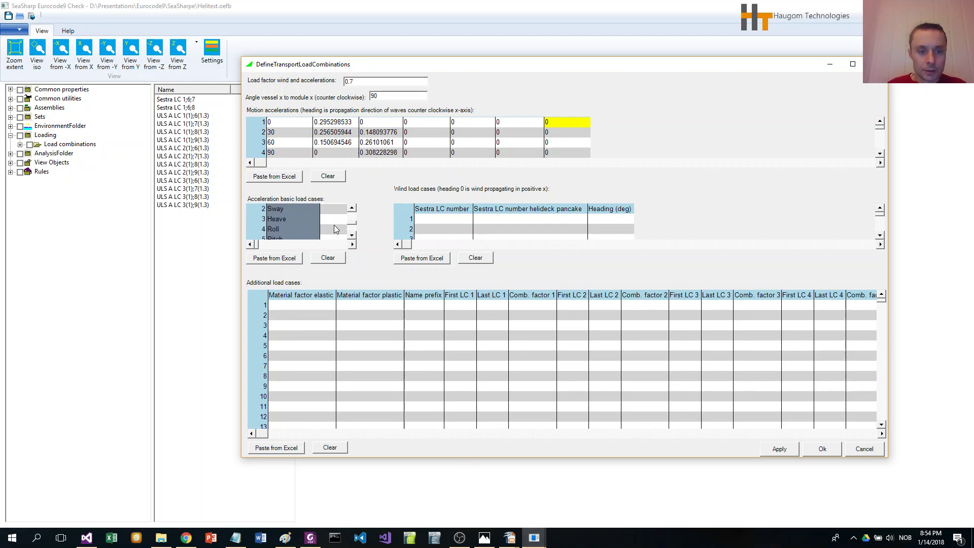
scroll(334, 226, up, 3)
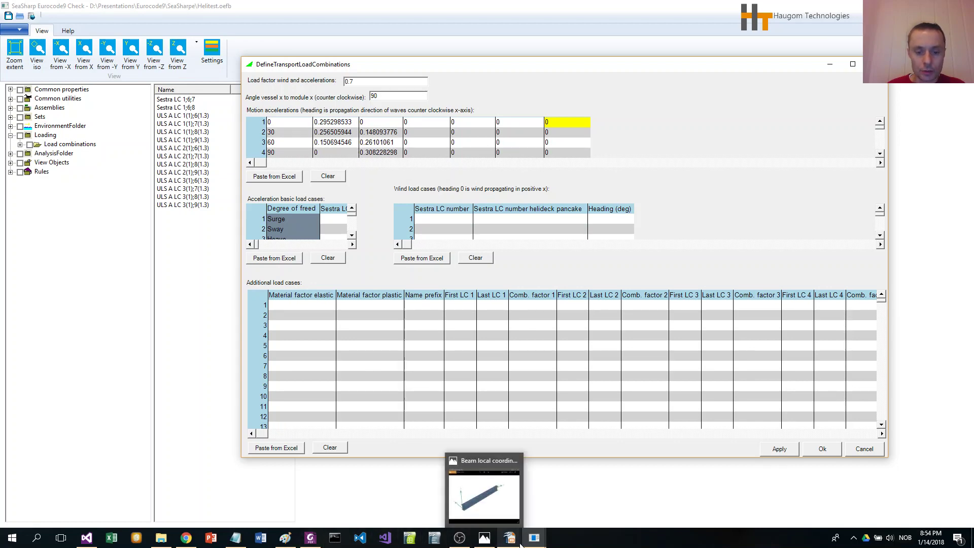
Step: Switch to the Load combinations rev4.ods spreadsheet and copy the basic load case numbers 93 to 98 in cells K3:K8
mouse_move(516, 543)
click(534, 517)
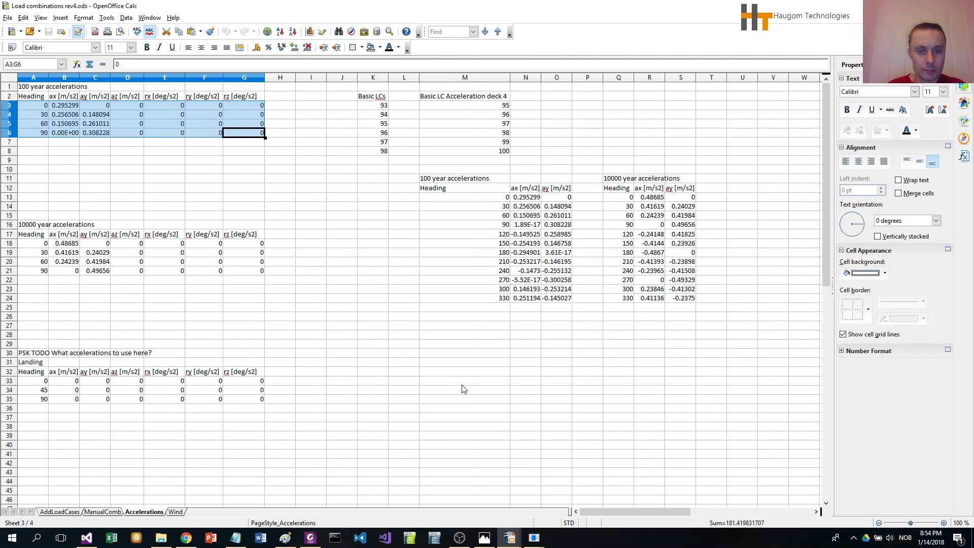
click(381, 106)
shift+click(372, 151)
key(ctrl+c)
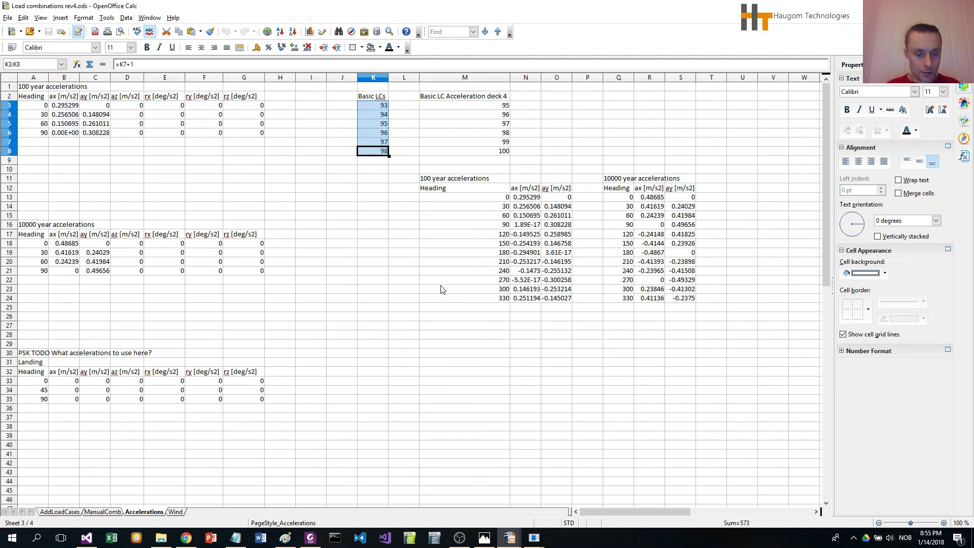
Step: Back in SeaSharp, paste the copied load case numbers into the Sestra LC number column of the acceleration basic load cases, starting at surge
mouse_move(534, 538)
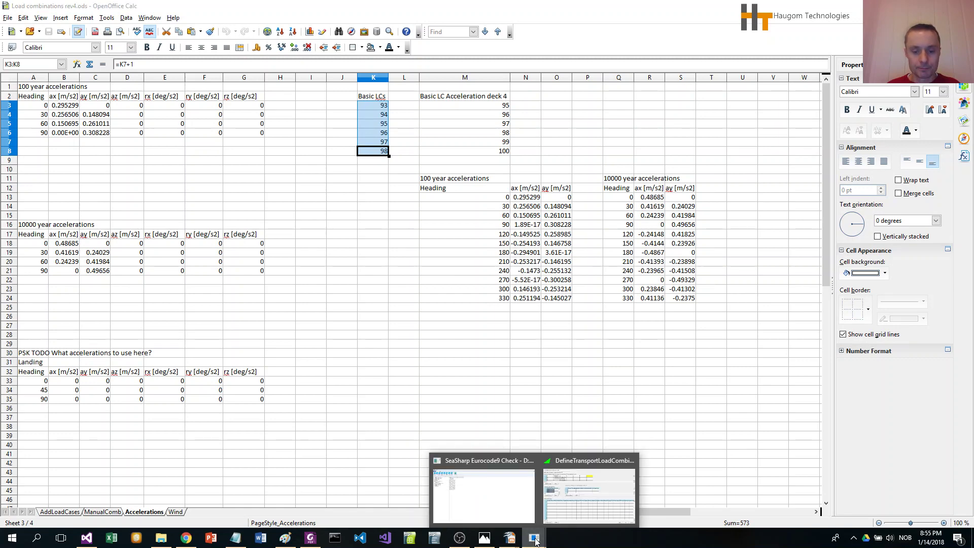
click(501, 508)
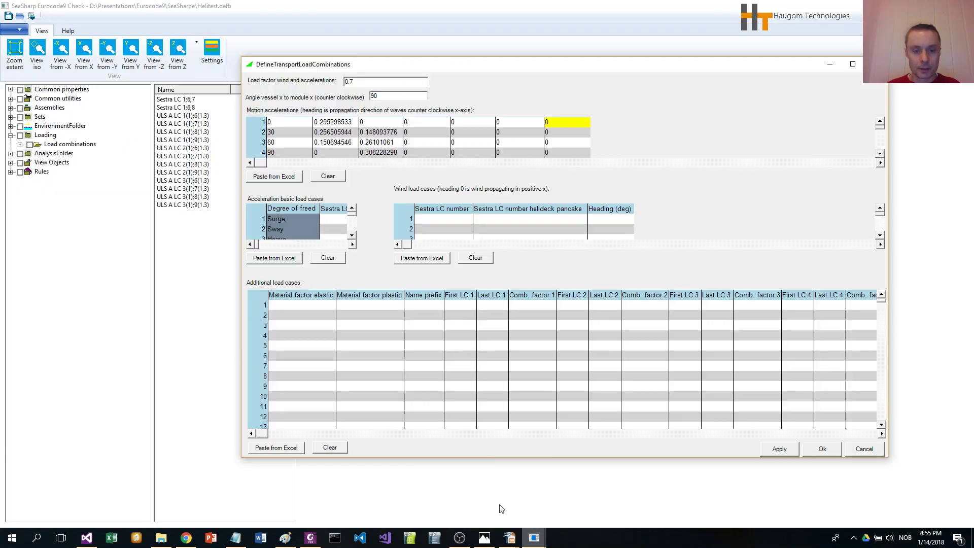
click(334, 218)
click(280, 259)
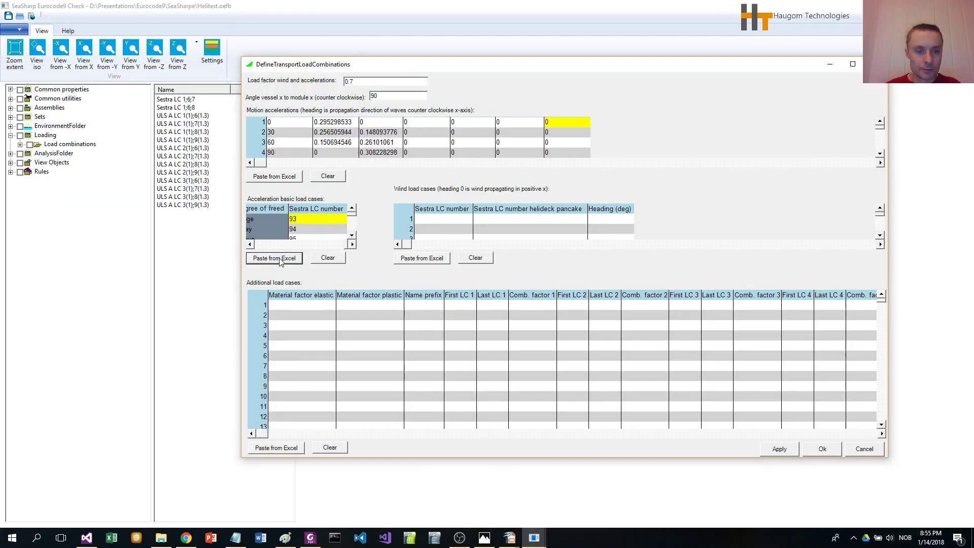
Step: Switch to the Load combinations rev4.ods spreadsheet and copy the 100 year return wind cases in cells A3:C10 of the Wind sheet
click(457, 219)
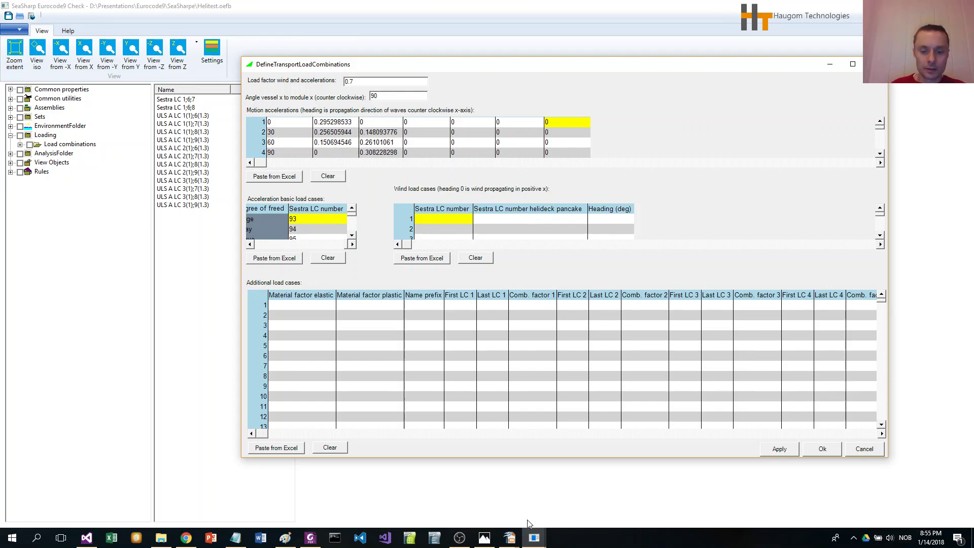
mouse_move(511, 542)
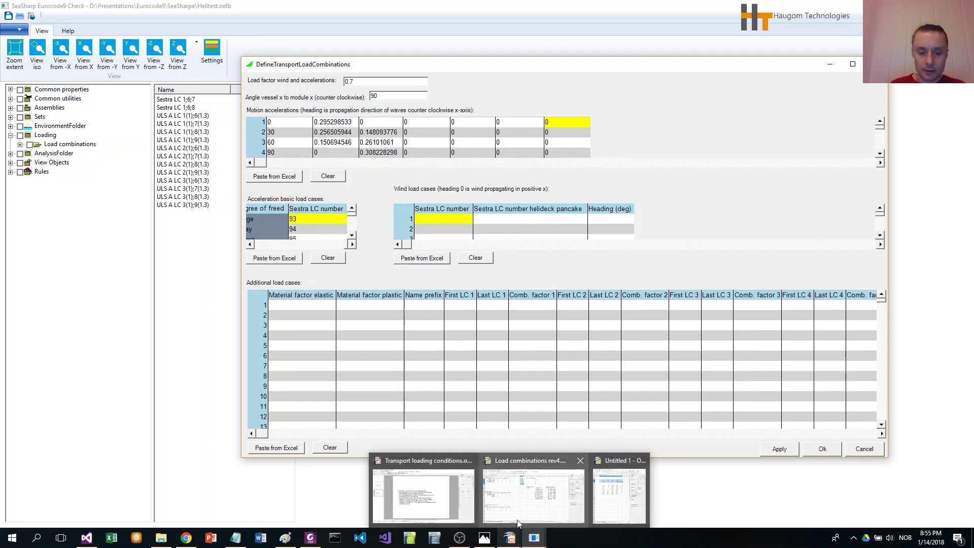
click(522, 497)
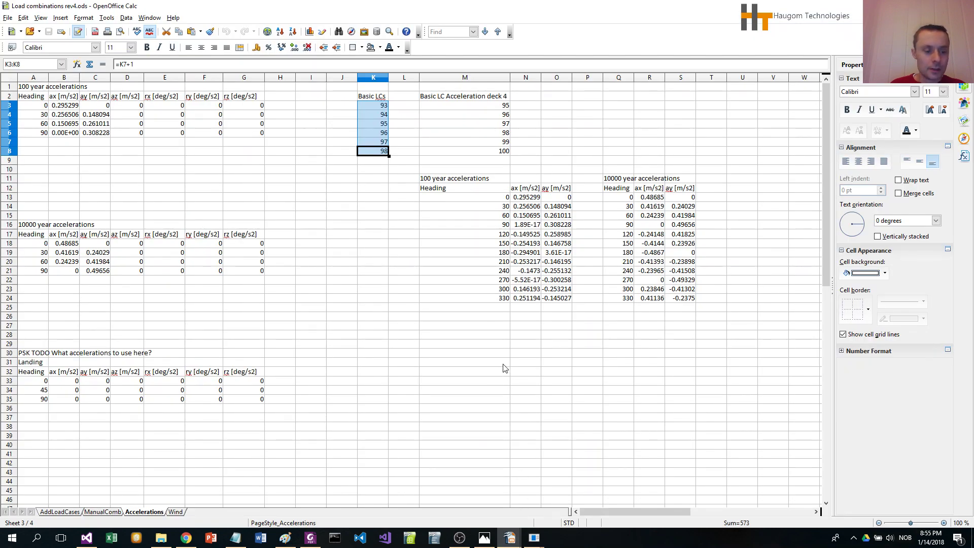
click(176, 512)
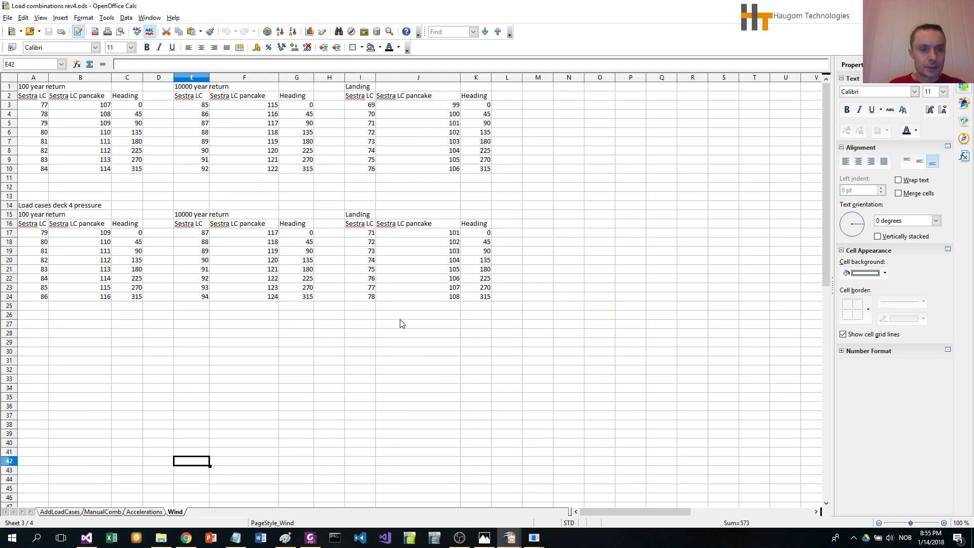
click(41, 106)
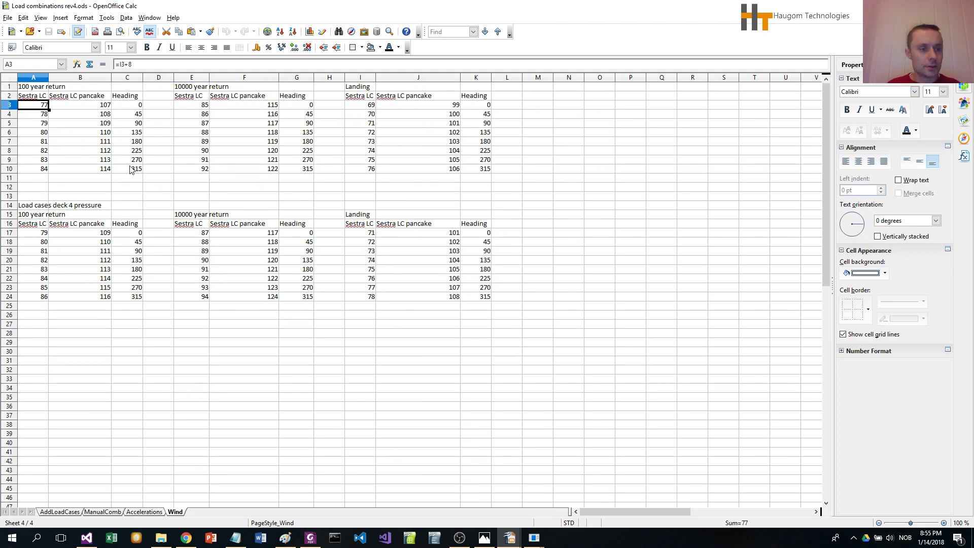
shift+click(131, 166)
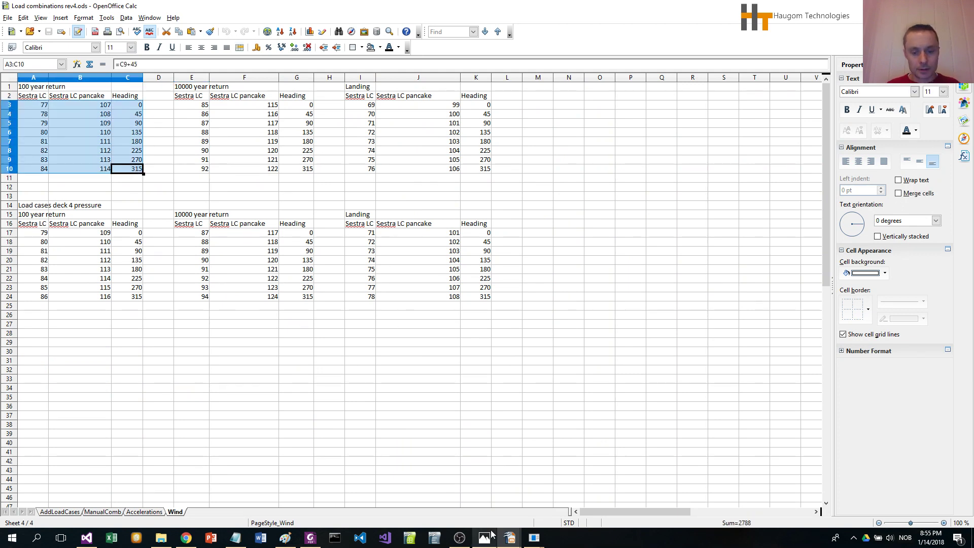
Step: Back in SeaSharp, paste the copied wind load case numbers, helideck pancake numbers and headings into the wind load cases table from row 1
mouse_move(535, 543)
click(588, 494)
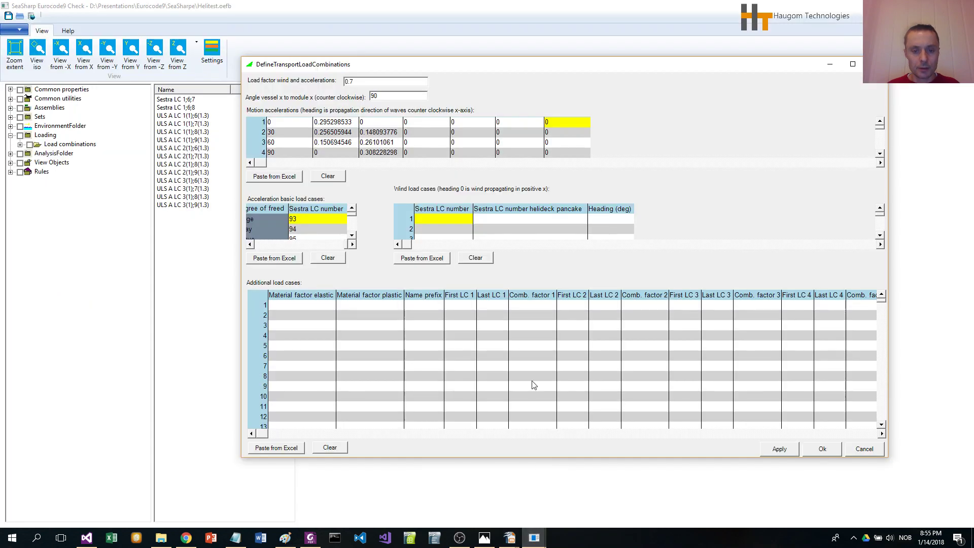
click(450, 220)
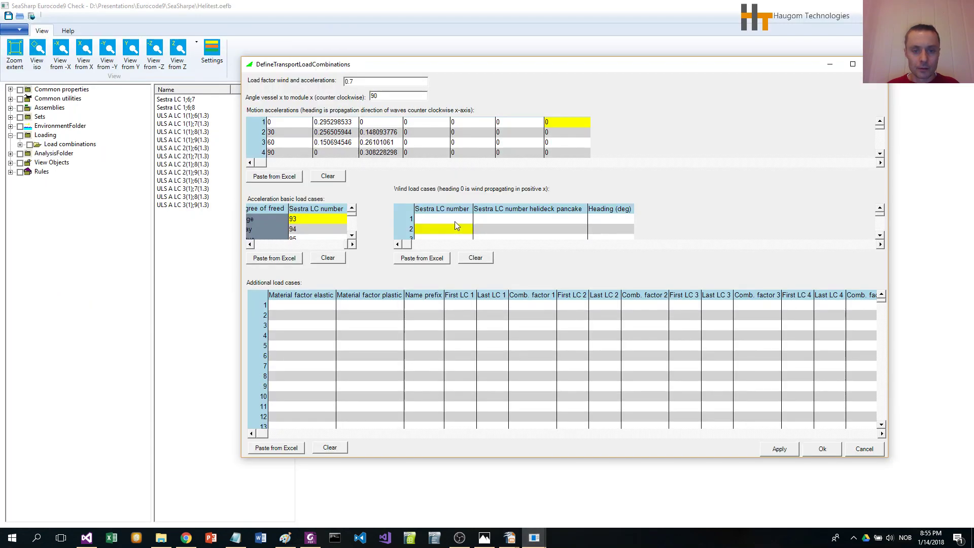
key(ctrl+v)
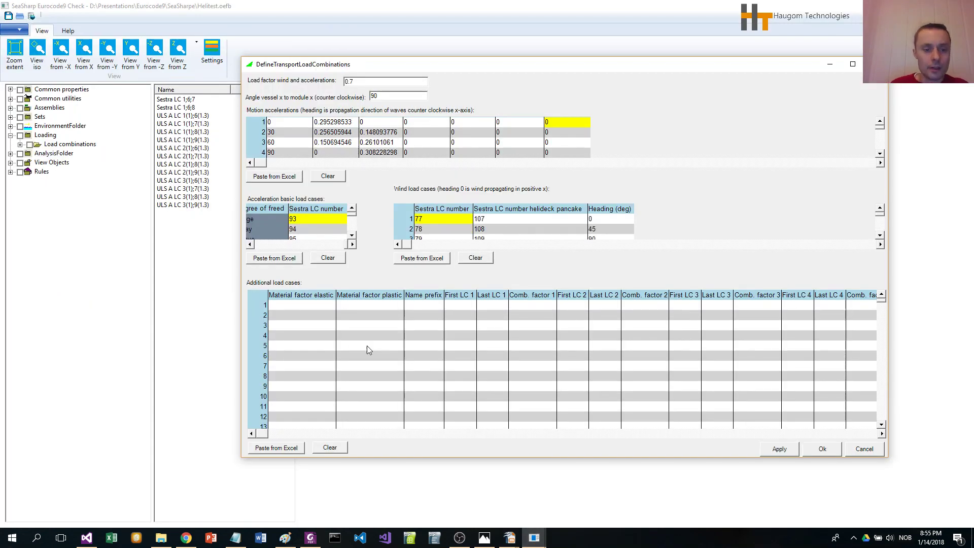
Step: In row 1 of the additional load cases, set the elastic material factor to 1.15 and the plastic material factor to 1.38
click(305, 306)
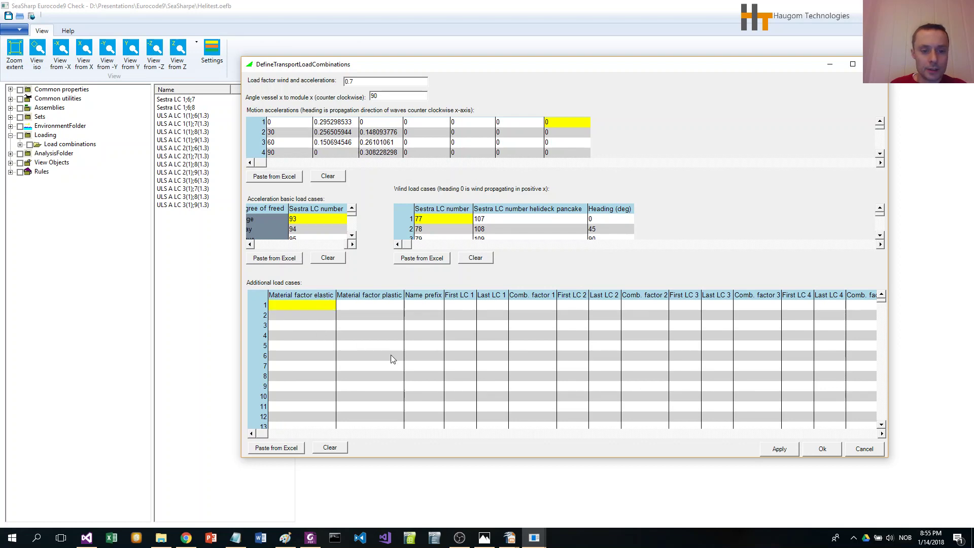
click(314, 305)
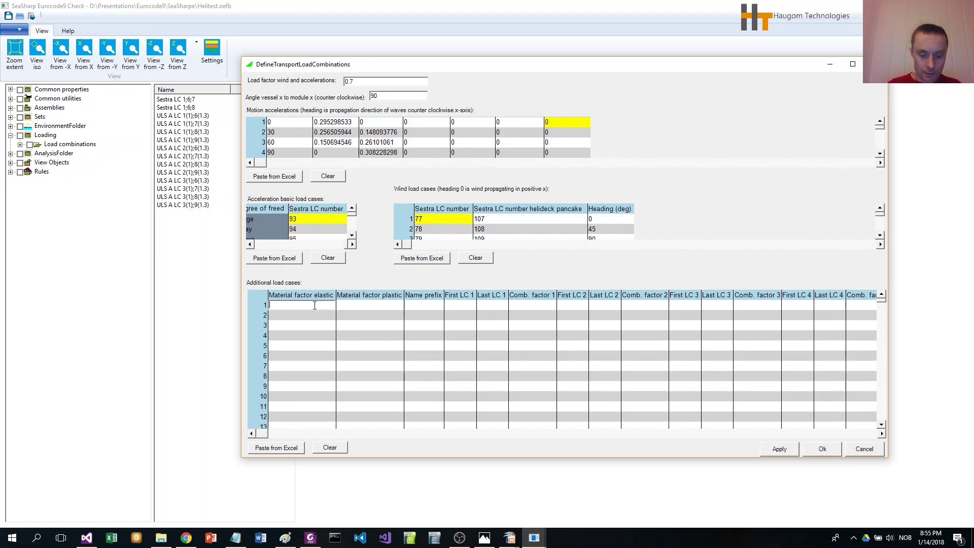
text(1.15)
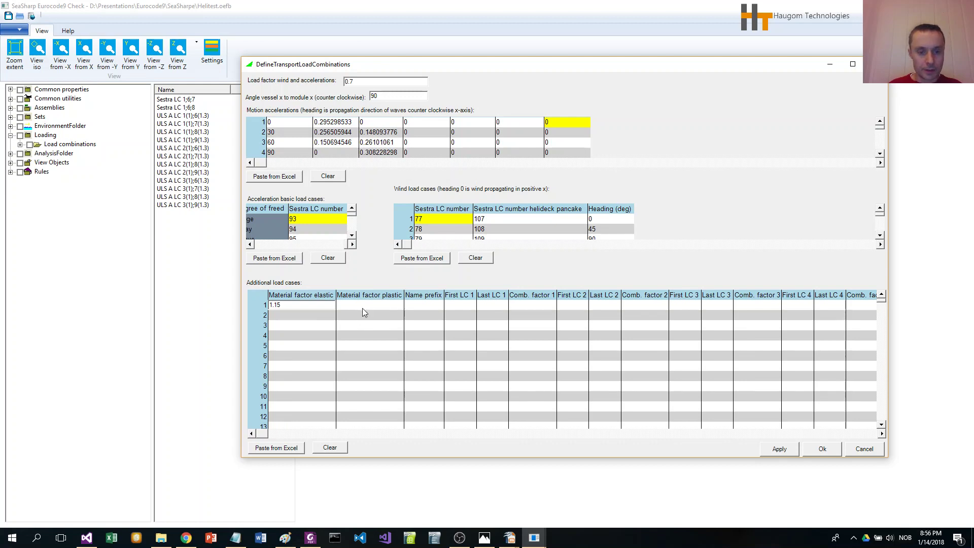
click(364, 303)
text(1.3)
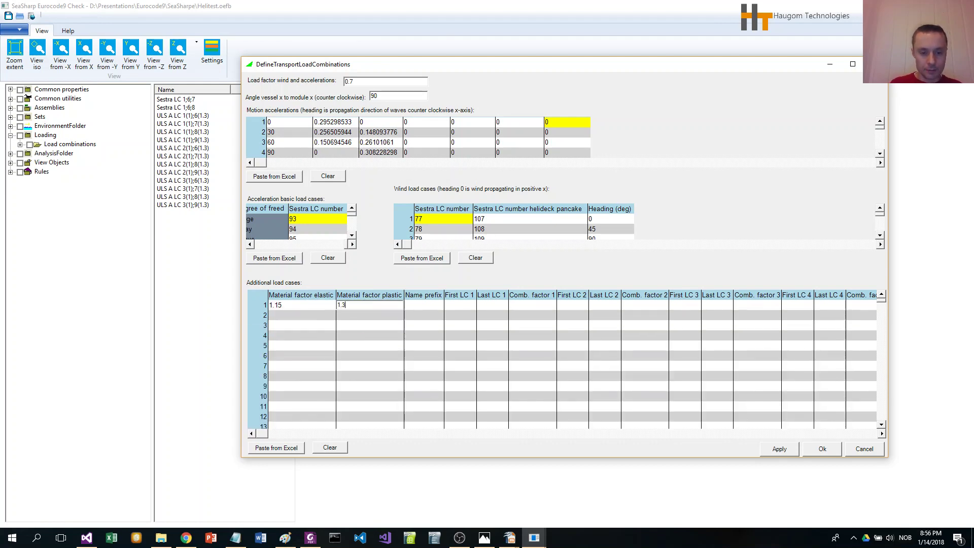
text(8)
Step: Enter ULS A as the name prefix in row 1 of the additional load cases
click(429, 305)
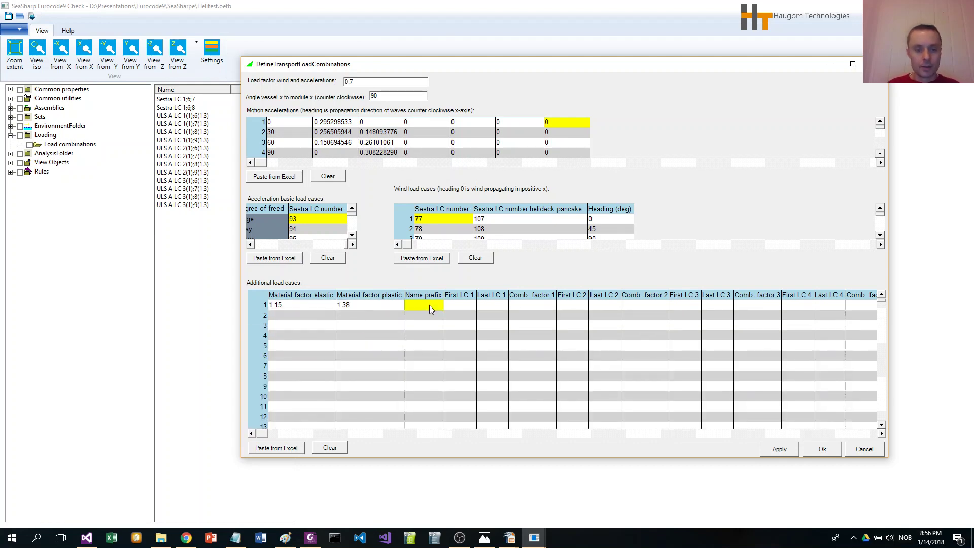
text(U)
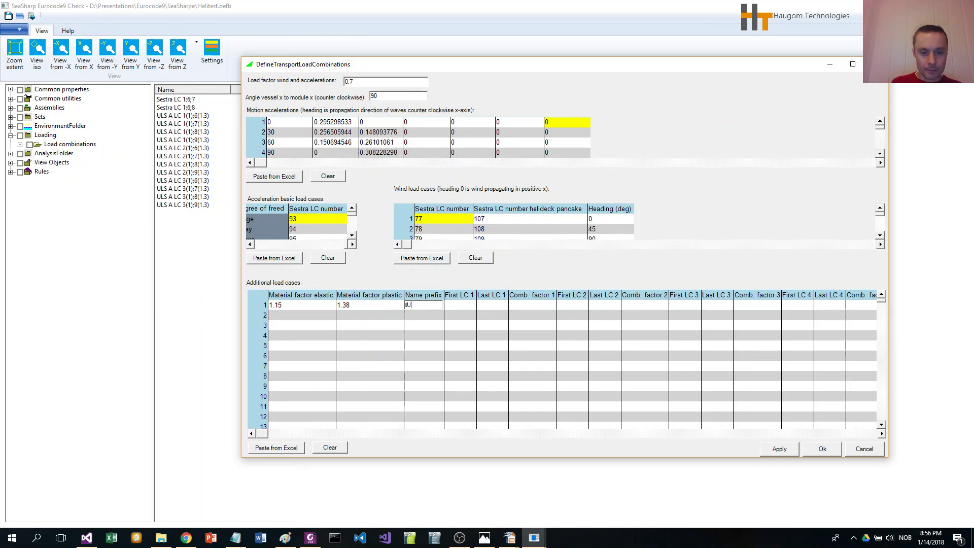
key(BackSpace)
key(BackSpace)
text(ULS A)
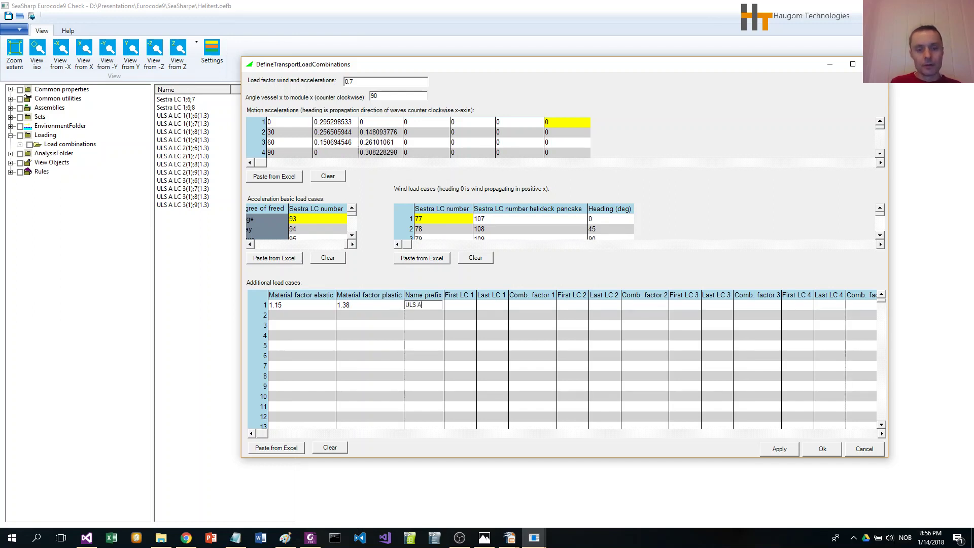
Step: Extend the name prefix in row 1 of the additional load cases to ULS A transit and set its First and Last LC 1 to 1
text( transit)
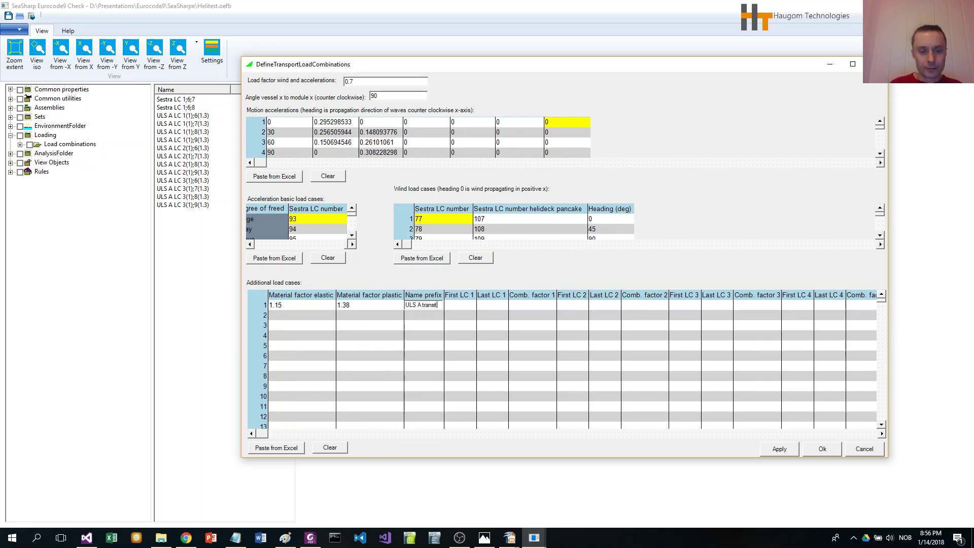
click(458, 303)
text(1)
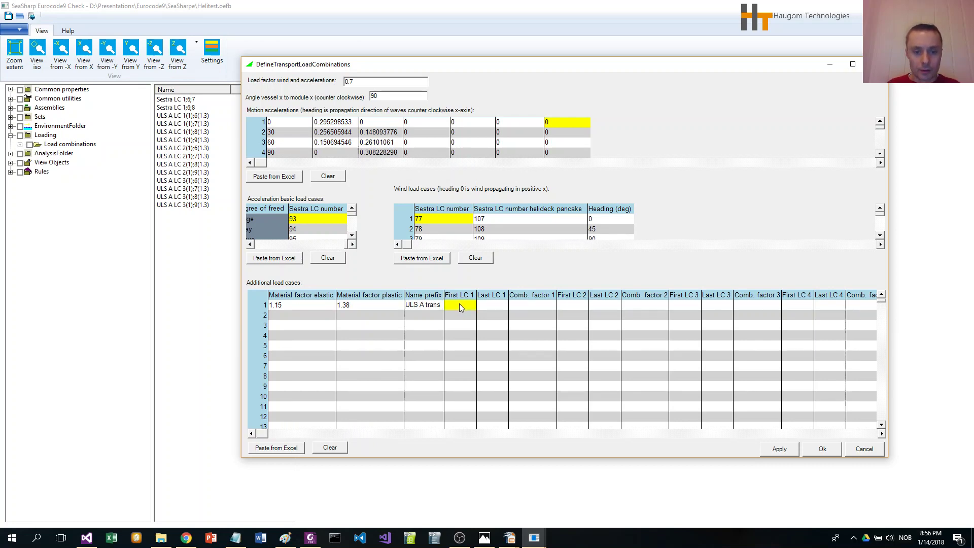
click(490, 305)
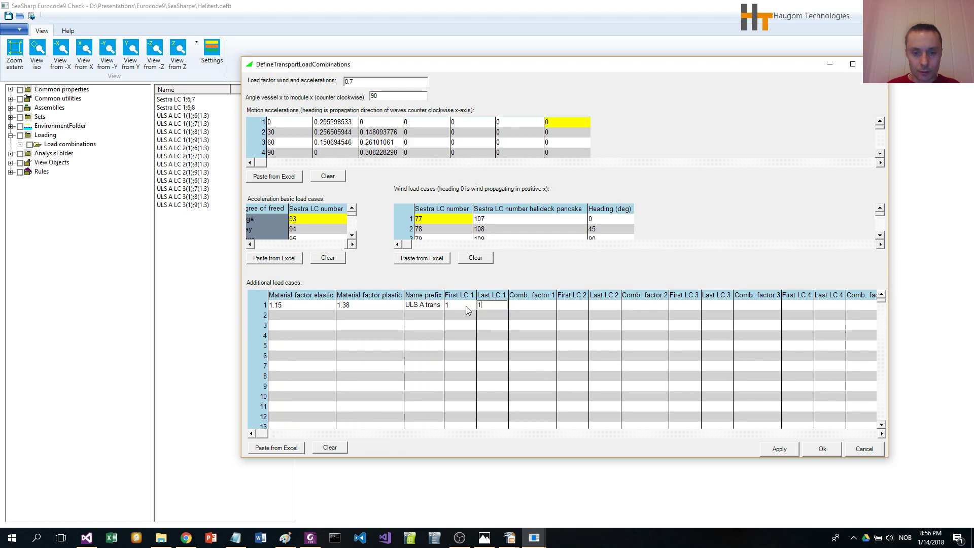
text(1)
Step: Set Comb. factor 1 to 1 in row 1 of the additional load cases and generate the transport load combinations
click(534, 304)
click(533, 305)
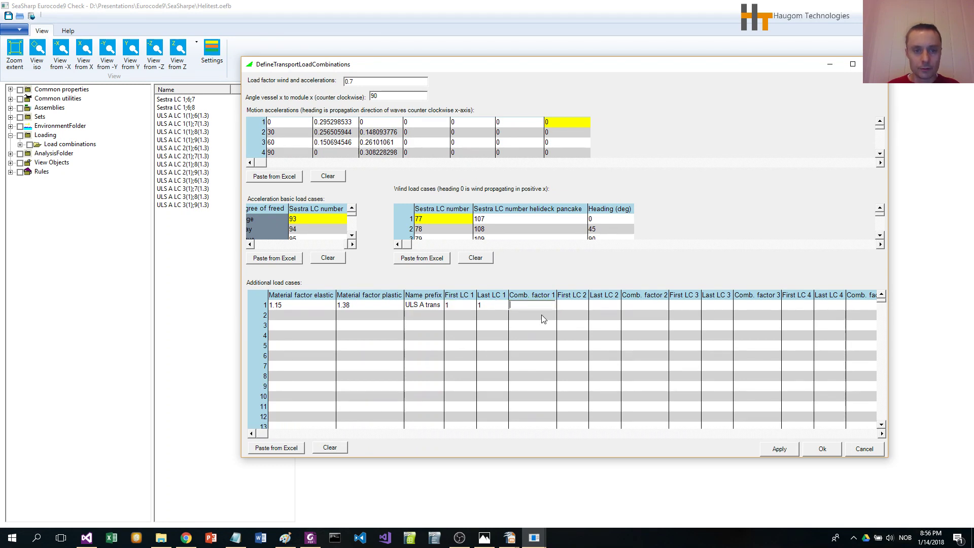
click(538, 316)
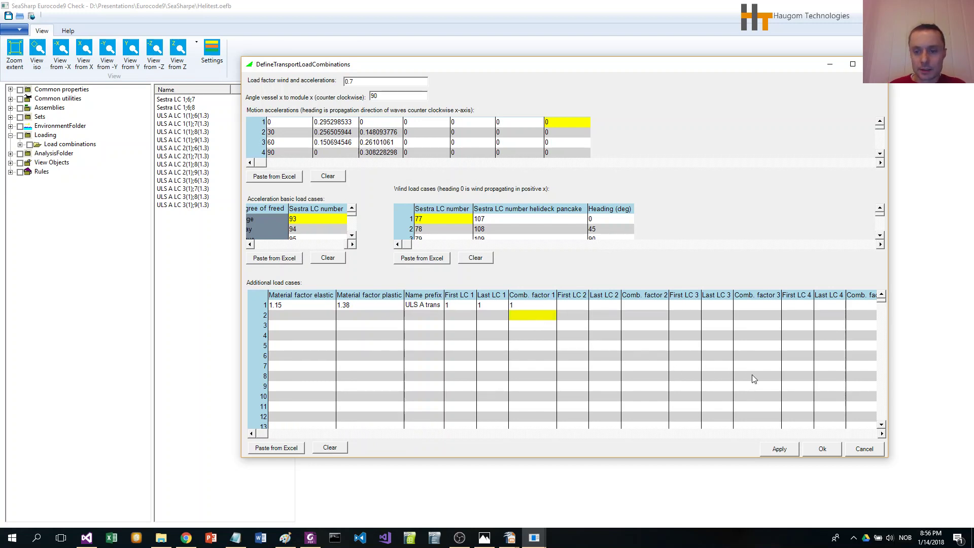
click(826, 449)
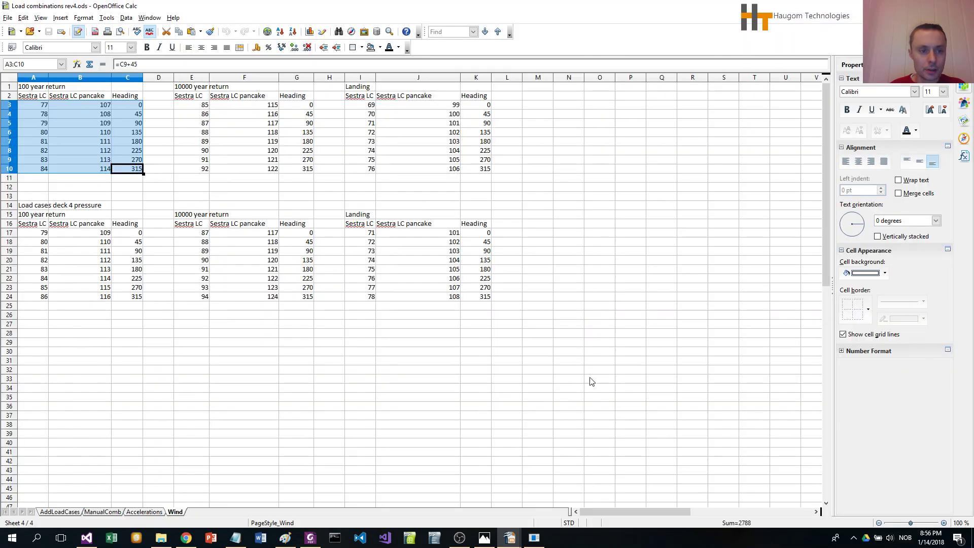
Step: Return to SeaSharp and widen the load combinations list and its Name column enough to fit the full ULS A transit names
click(533, 539)
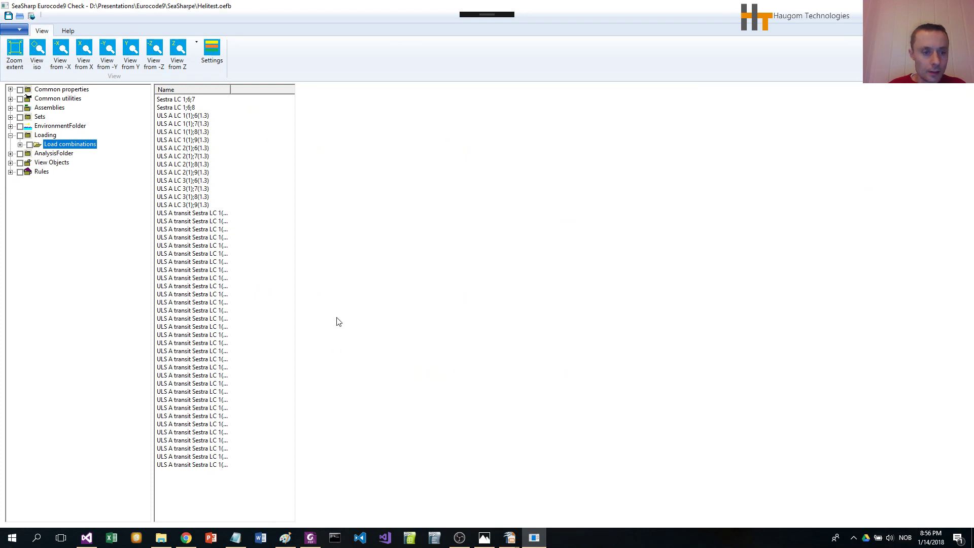
drag(286, 96, 287, 97)
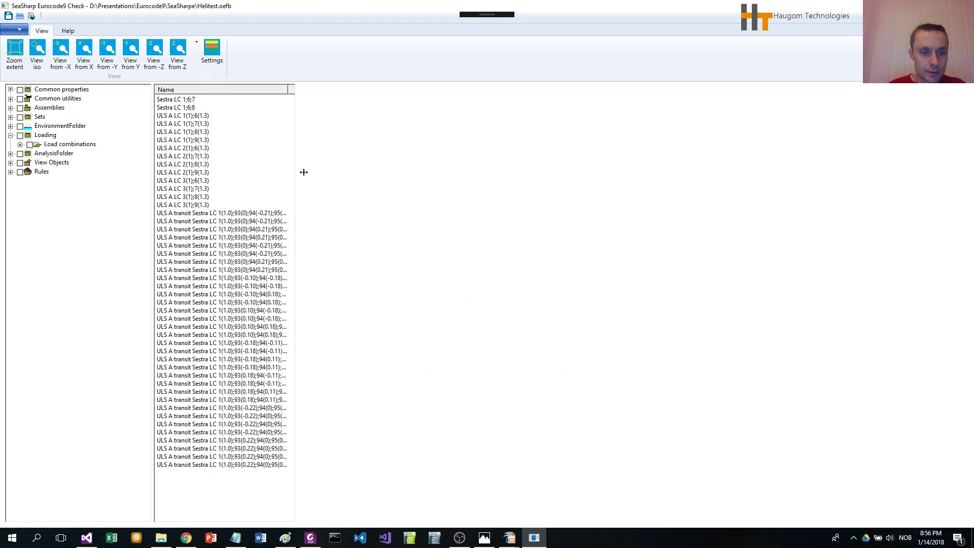
drag(304, 173, 435, 176)
drag(287, 89, 394, 90)
drag(431, 142, 437, 143)
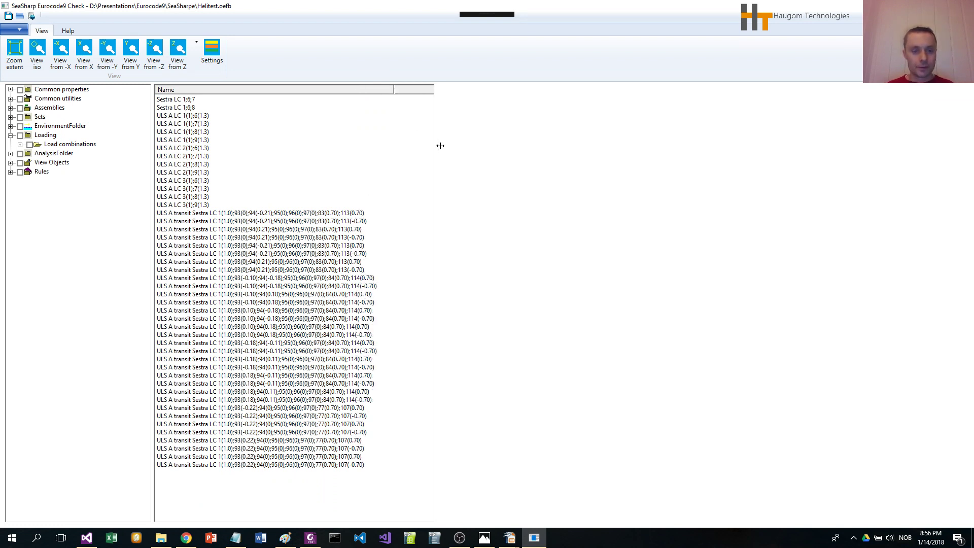